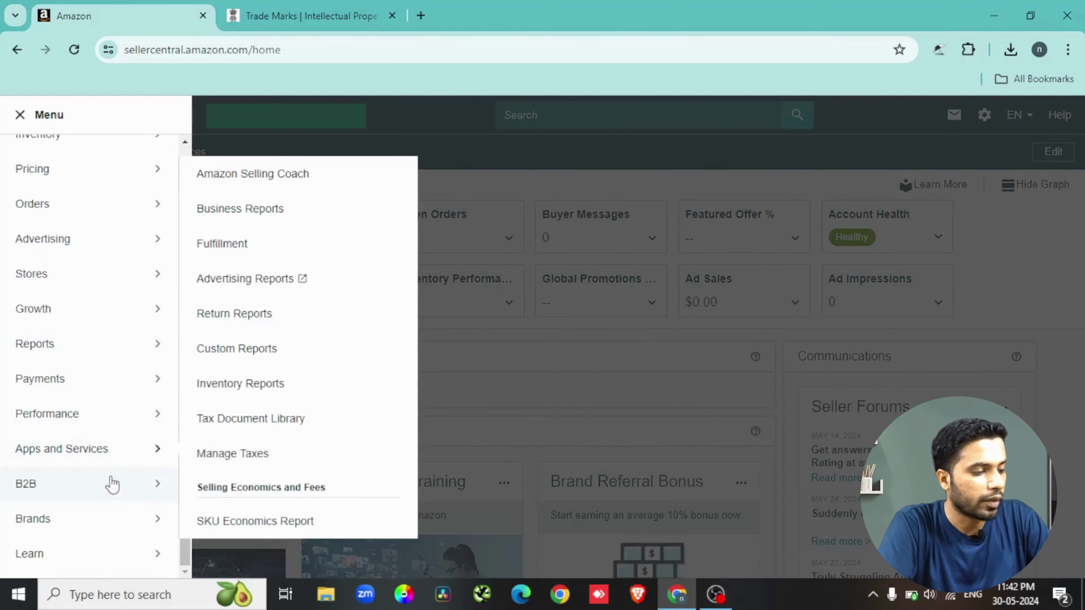
Open the Brand Registry page in Seller Central and proceed to registering a brand
click(114, 523)
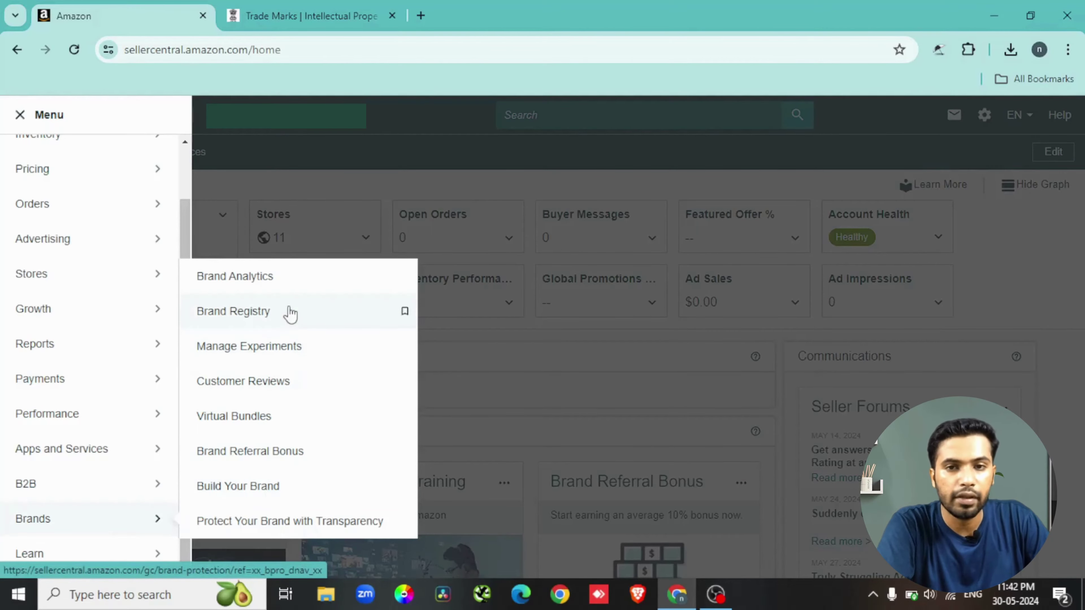
click(289, 313)
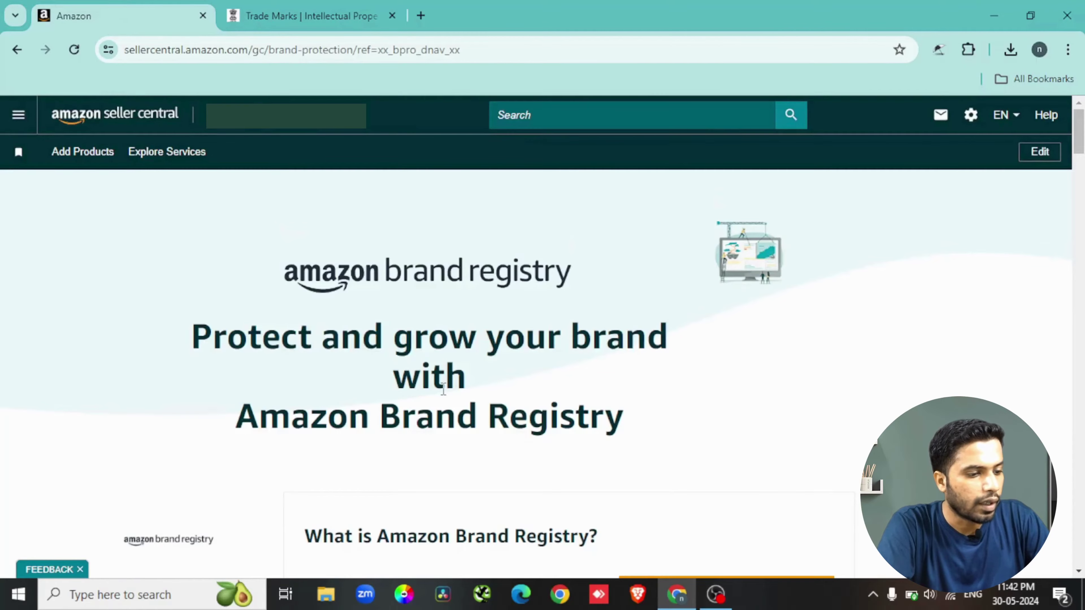
scroll(444, 384, down, 5)
scroll(443, 387, down, 15)
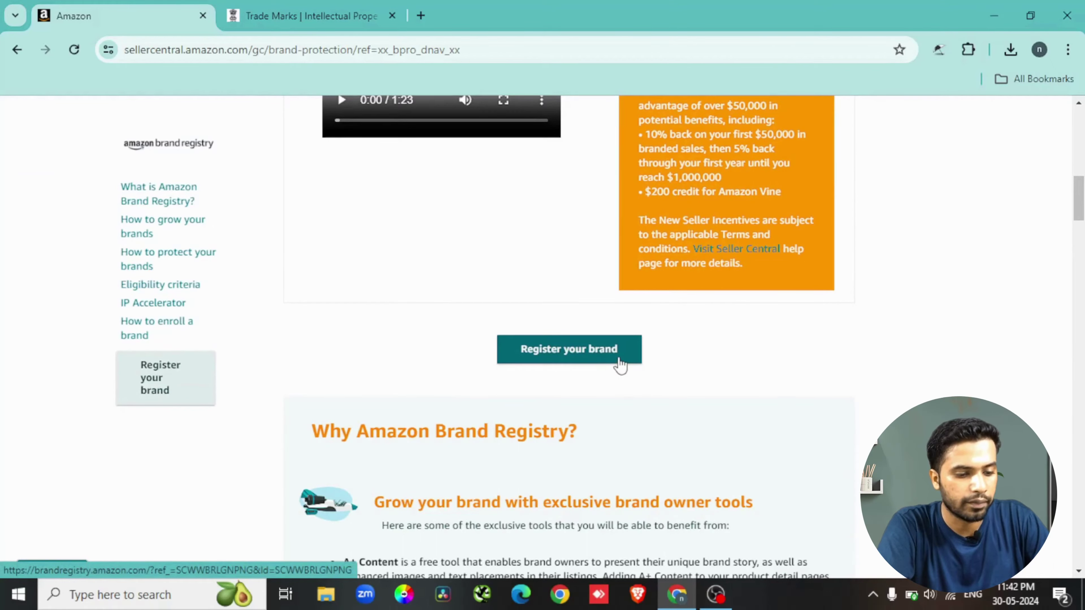
click(620, 366)
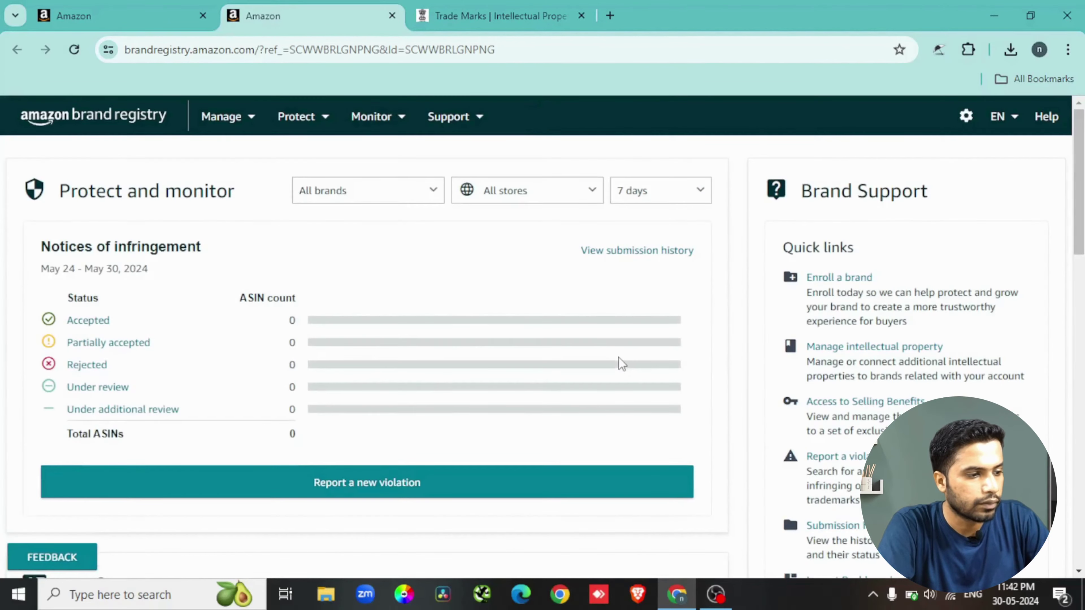
Start enrolling a new brand, choosing the option for a pending or registered trademark
scroll(484, 356, down, 10)
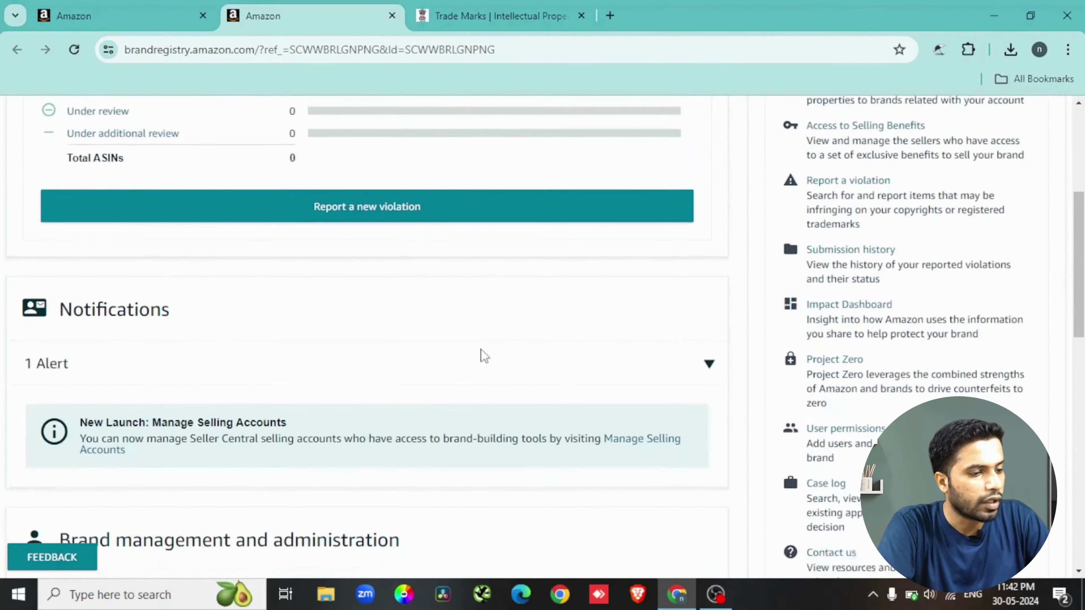
scroll(484, 356, down, 4)
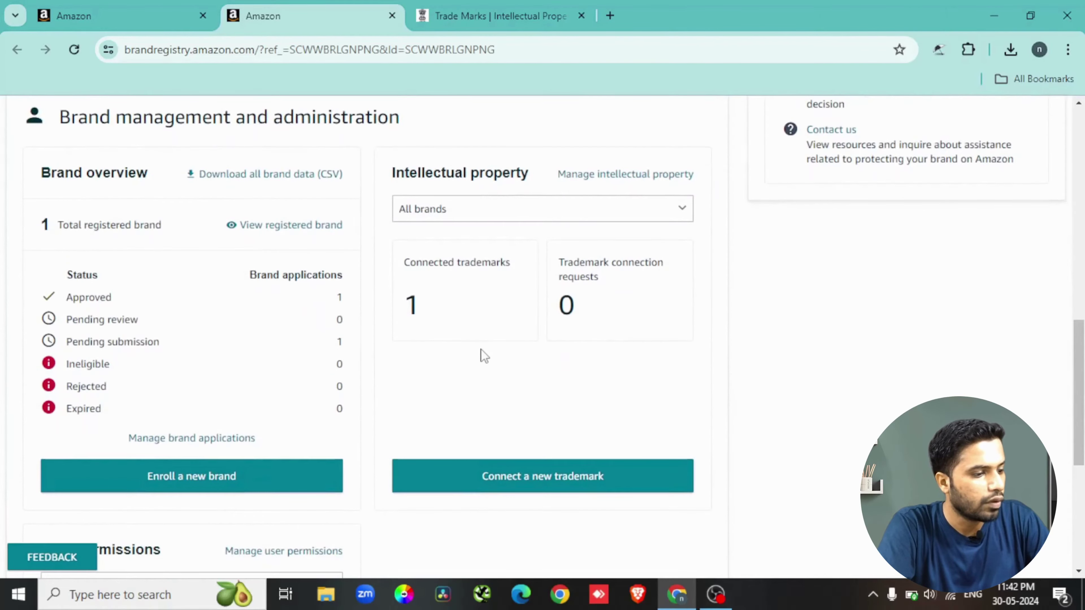
scroll(345, 376, down, 1)
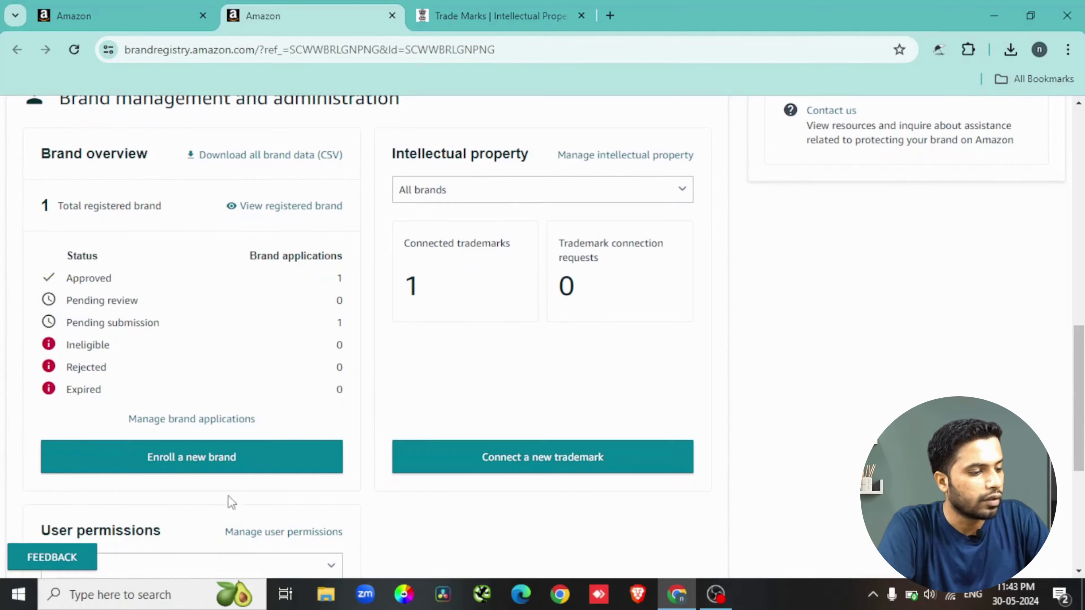
click(214, 462)
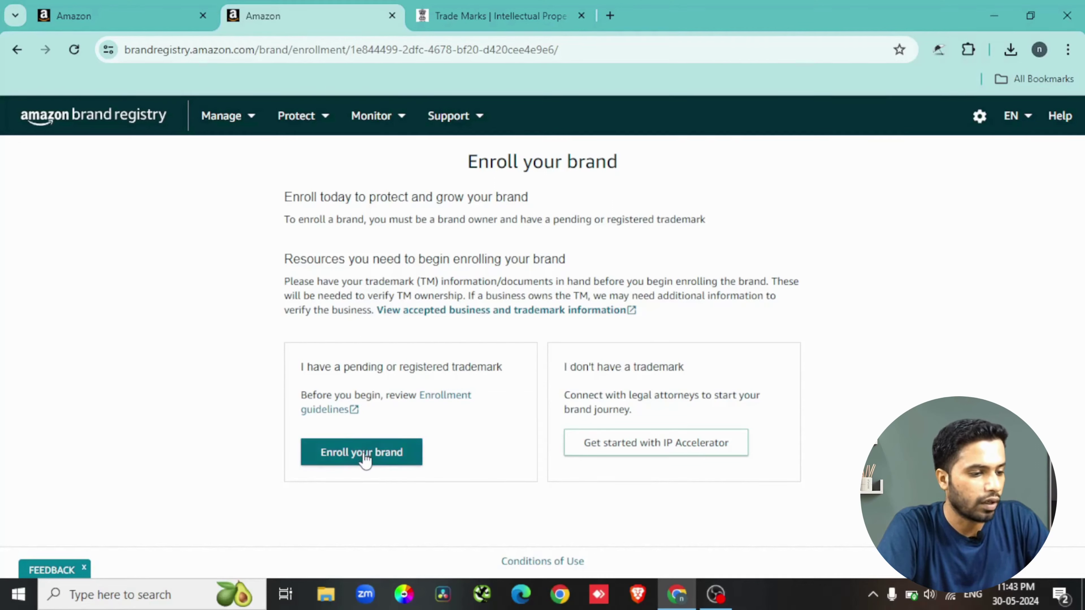
click(395, 459)
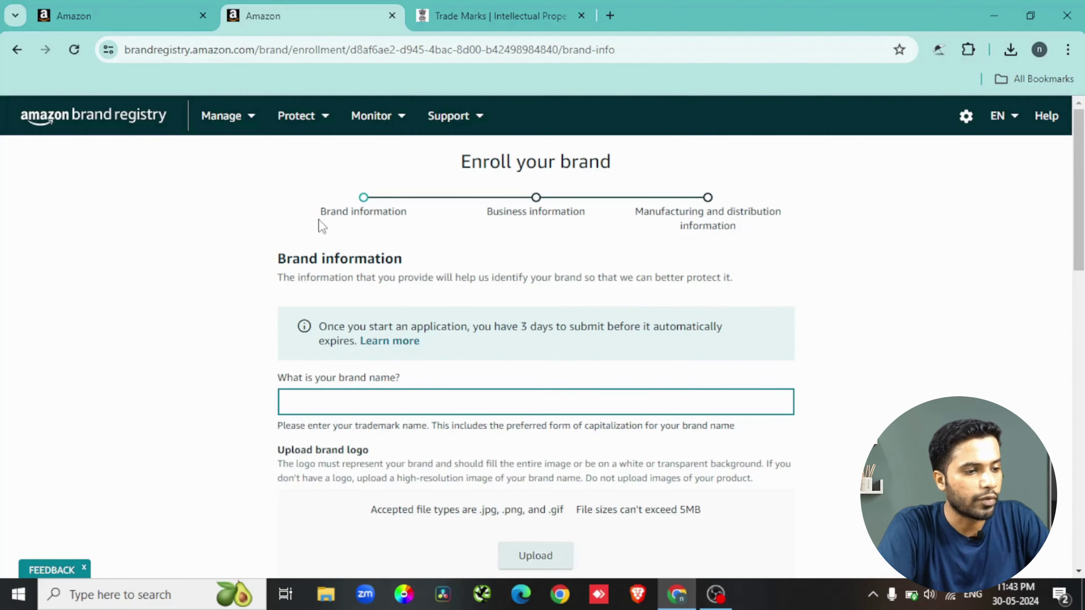
drag(319, 220, 419, 219)
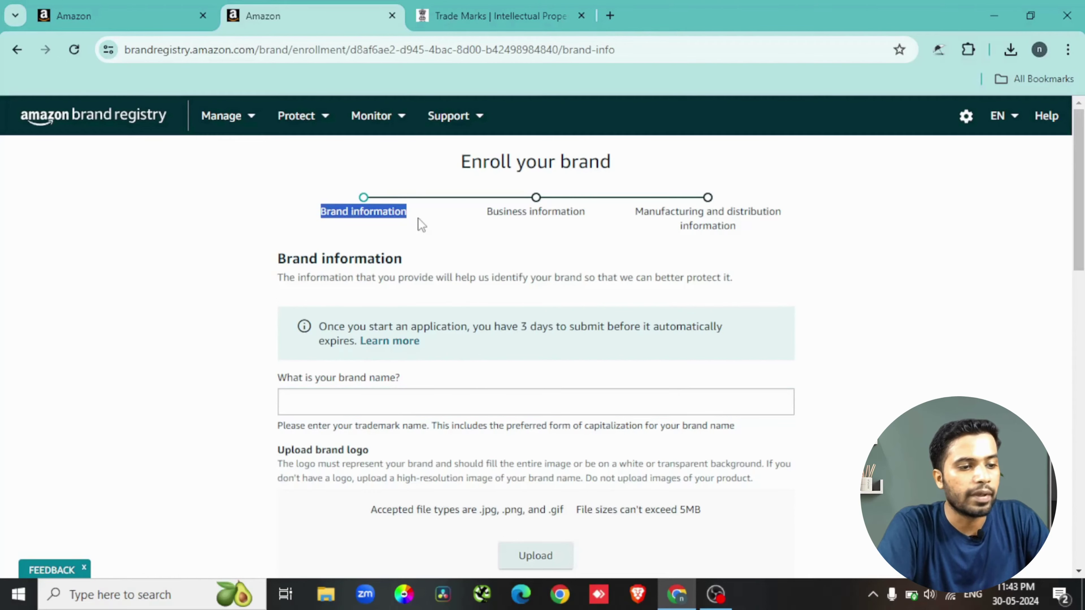
triple_click(501, 213)
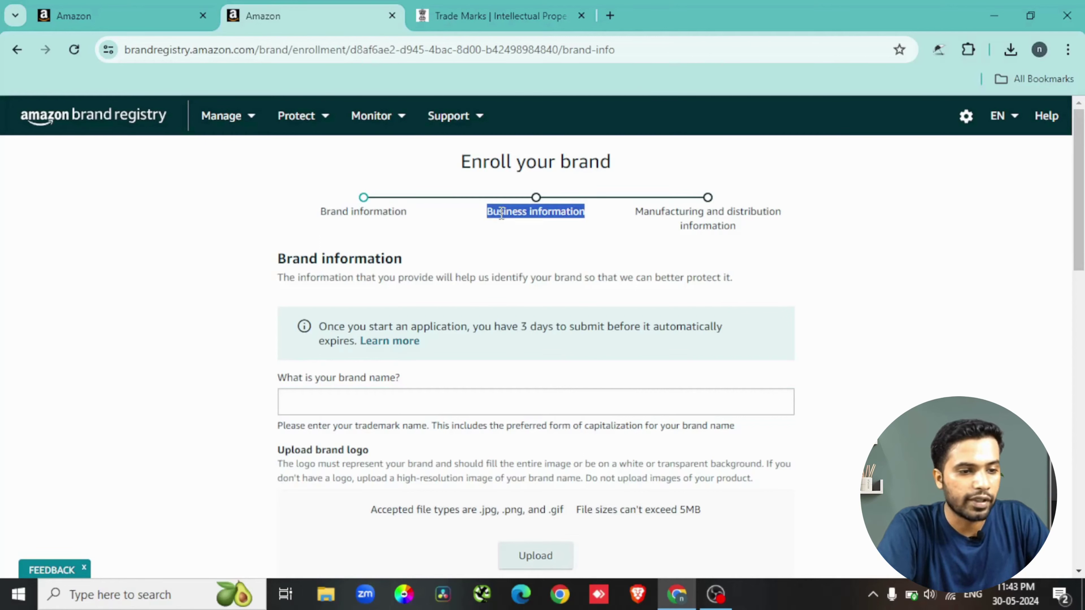
triple_click(728, 220)
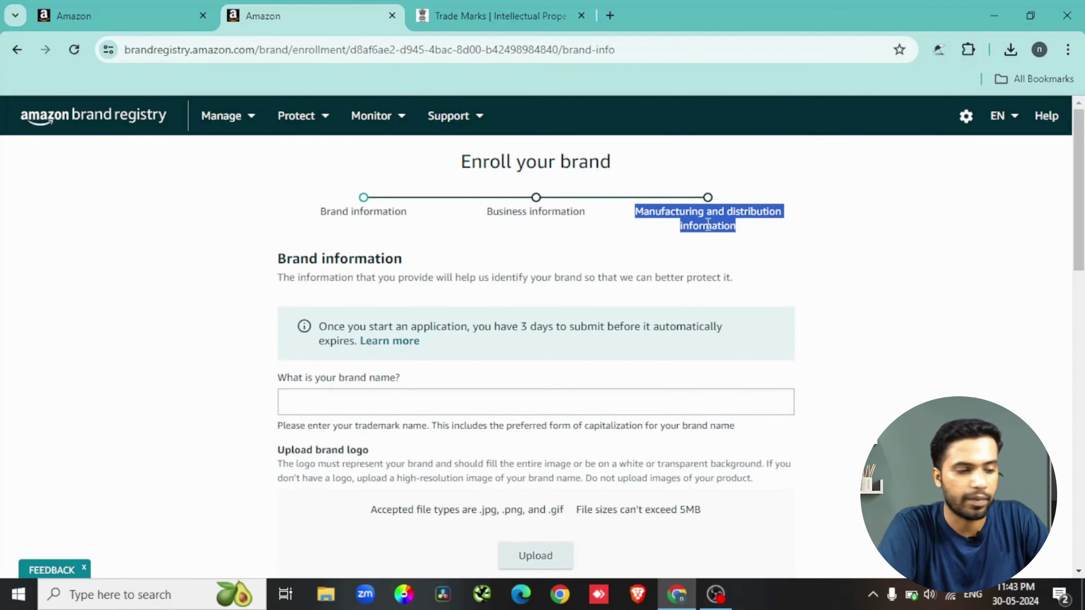
click(692, 230)
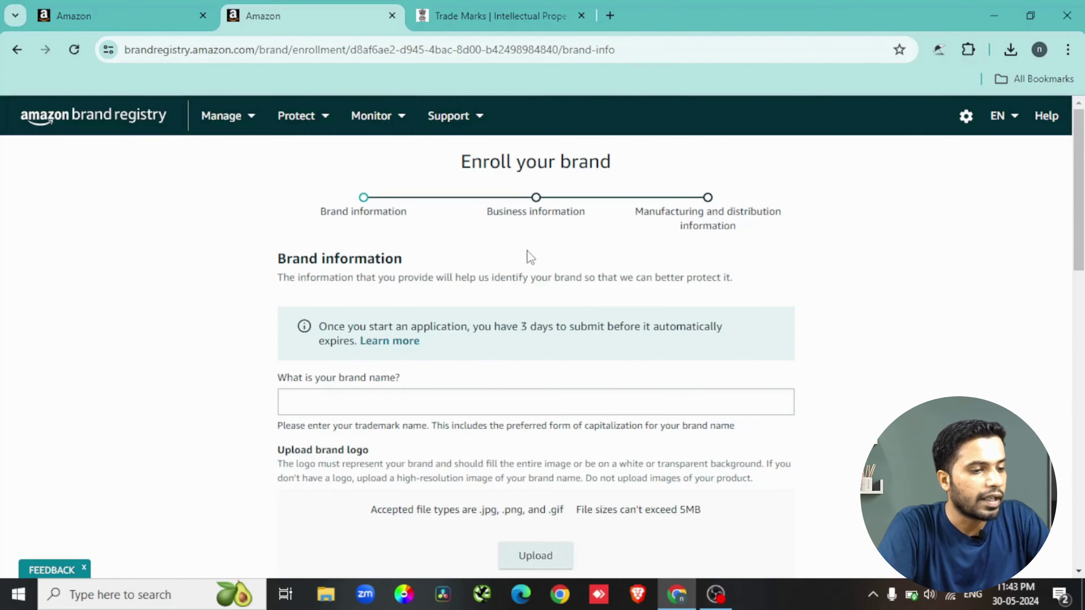
Enter "Nice Jewels" as the brand name and upload the "delivery" logo image as the brand logo
scroll(528, 251, down, 2)
click(461, 320)
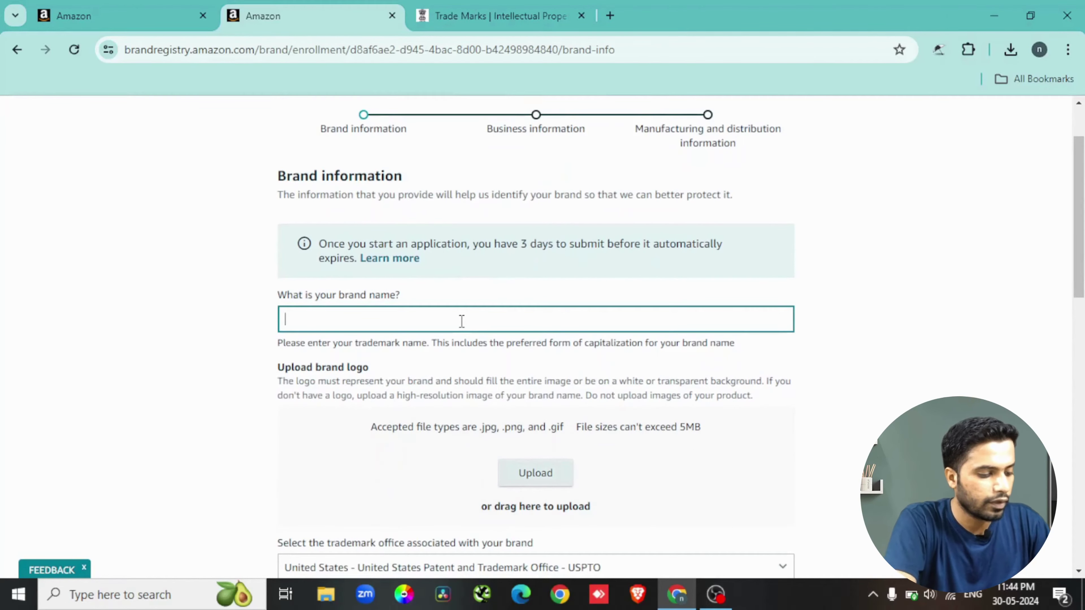
text(Nice Jewels)
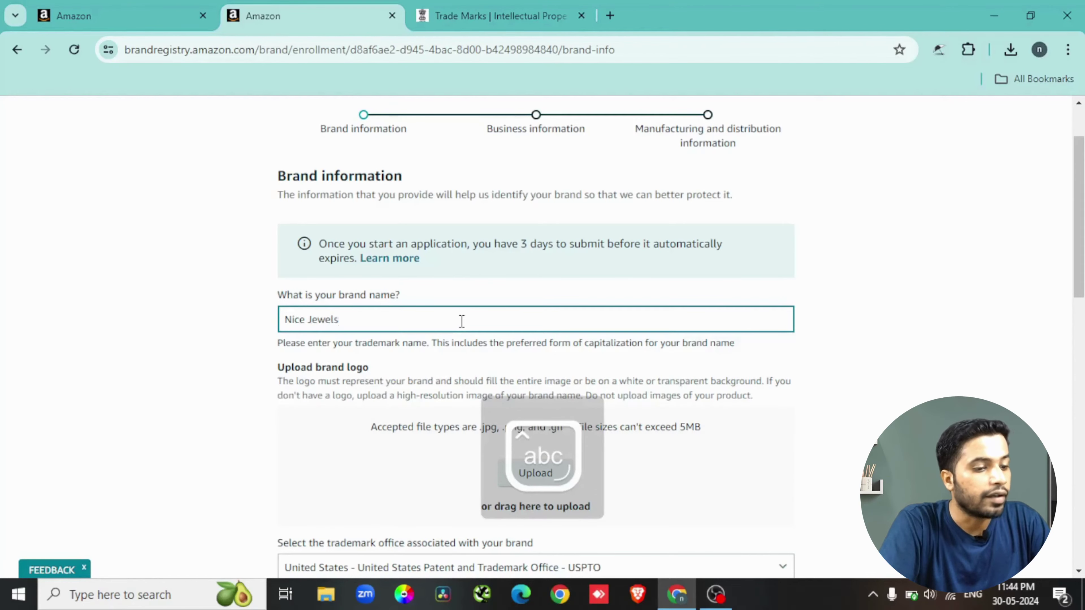
scroll(462, 321, down, 1)
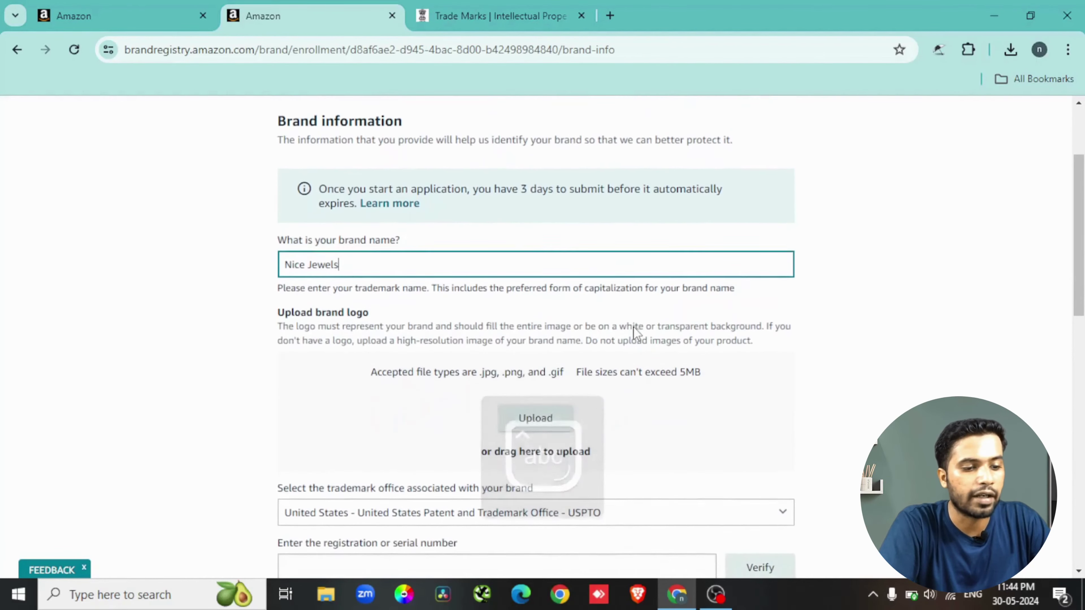
scroll(643, 348, down, 1)
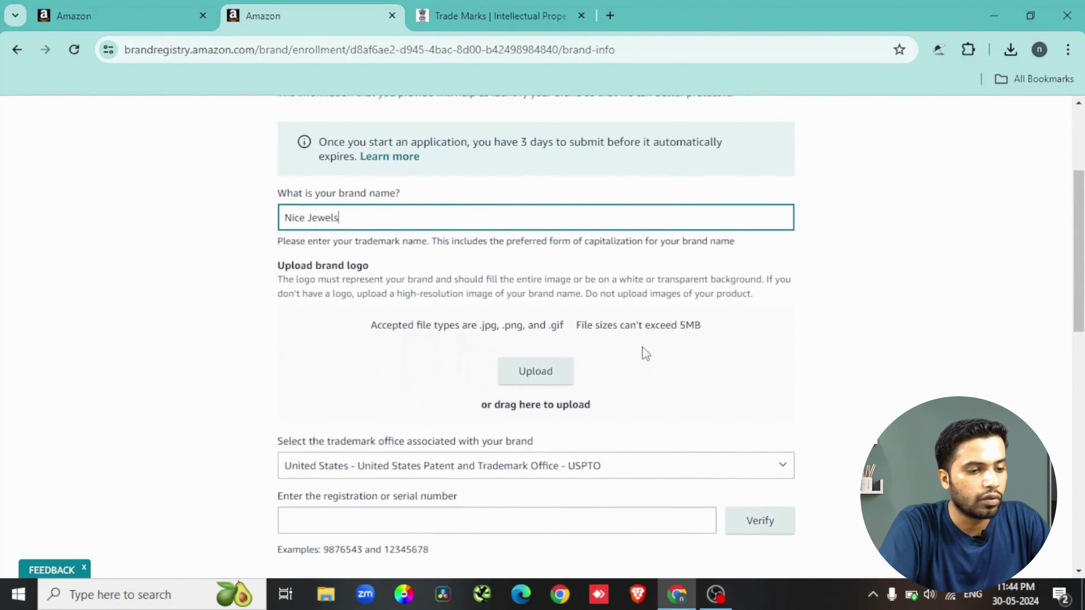
click(540, 378)
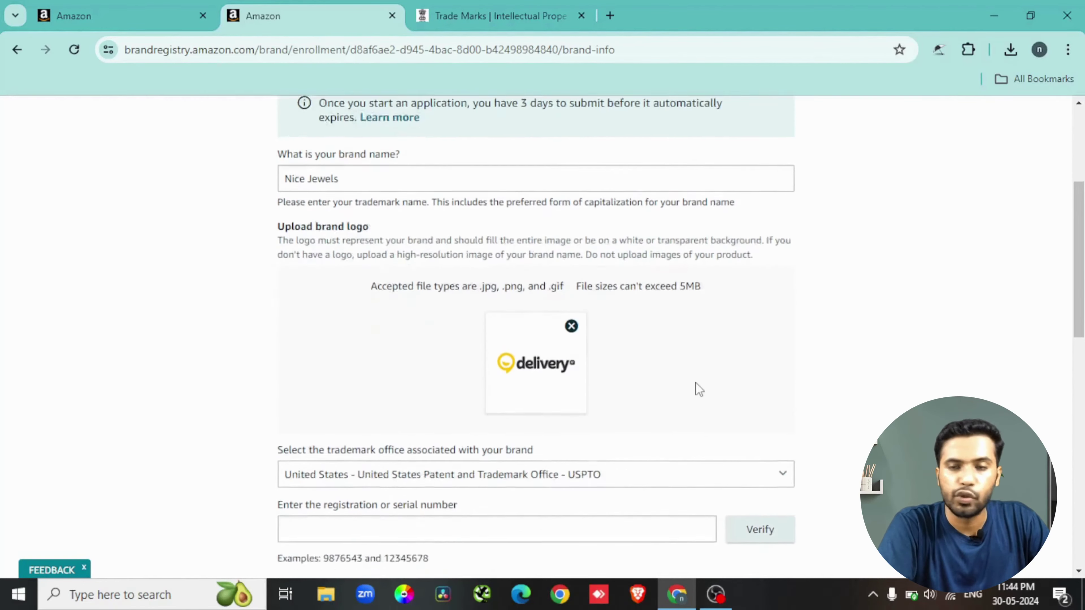
Set the trademark office associated with the brand to India - Trademark Registry - TMR
scroll(698, 389, down, 2)
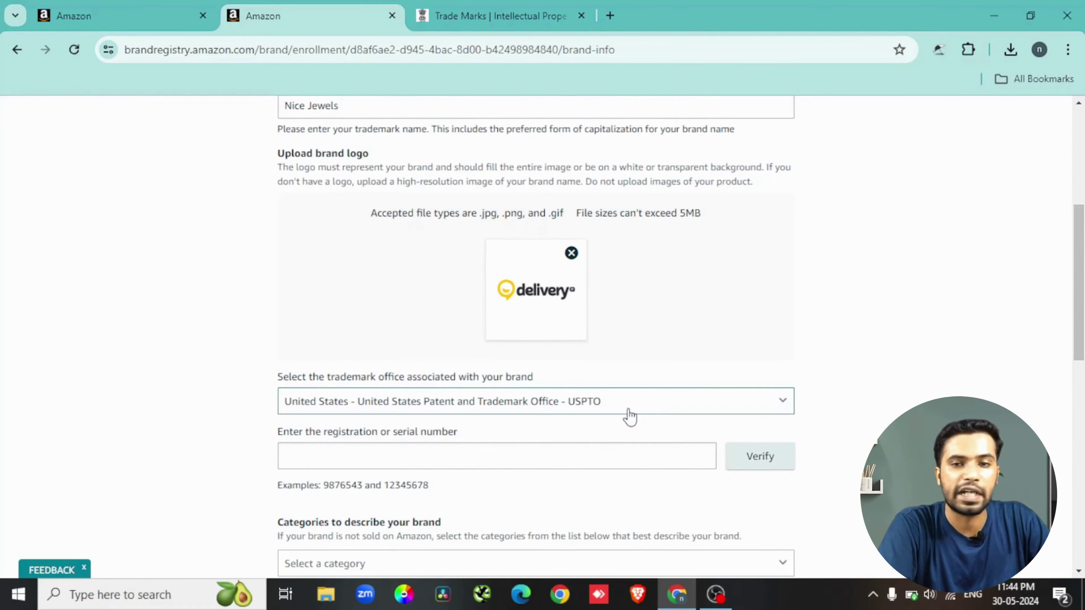
click(584, 410)
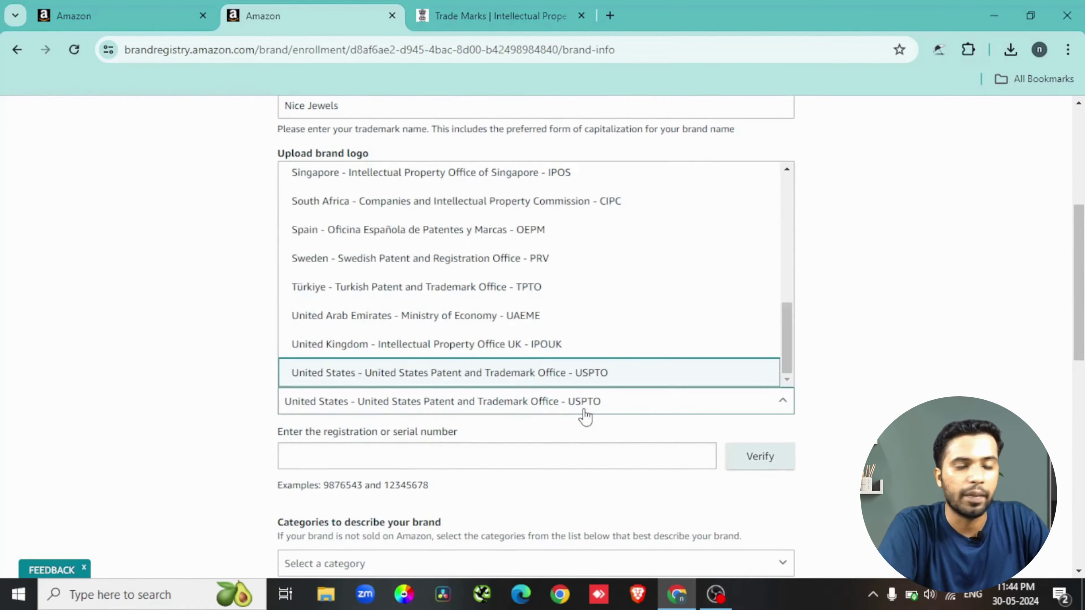
scroll(532, 282, up, 2)
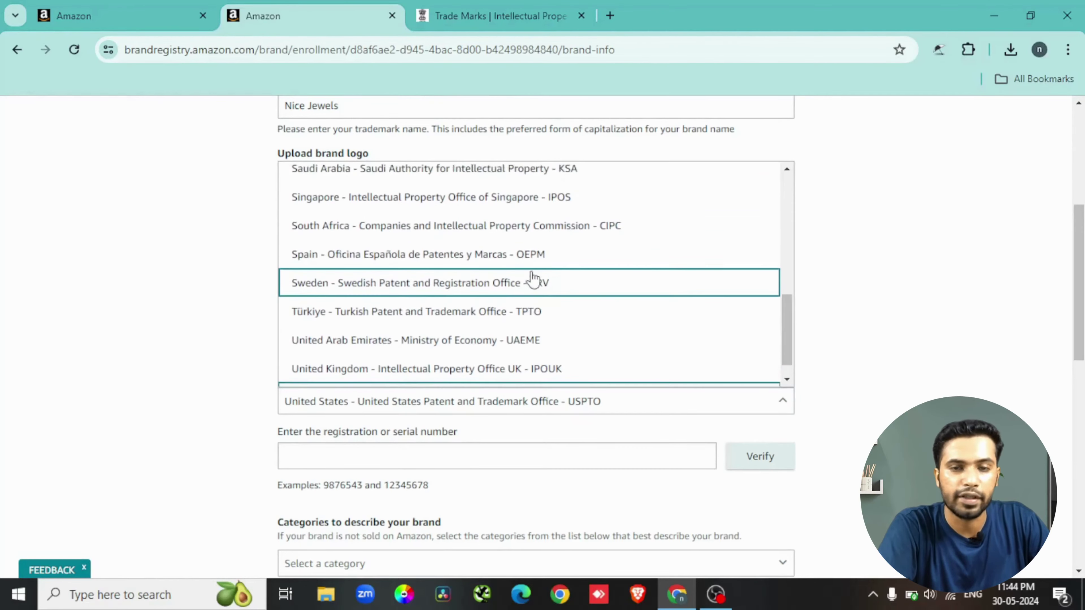
scroll(533, 278, up, 5)
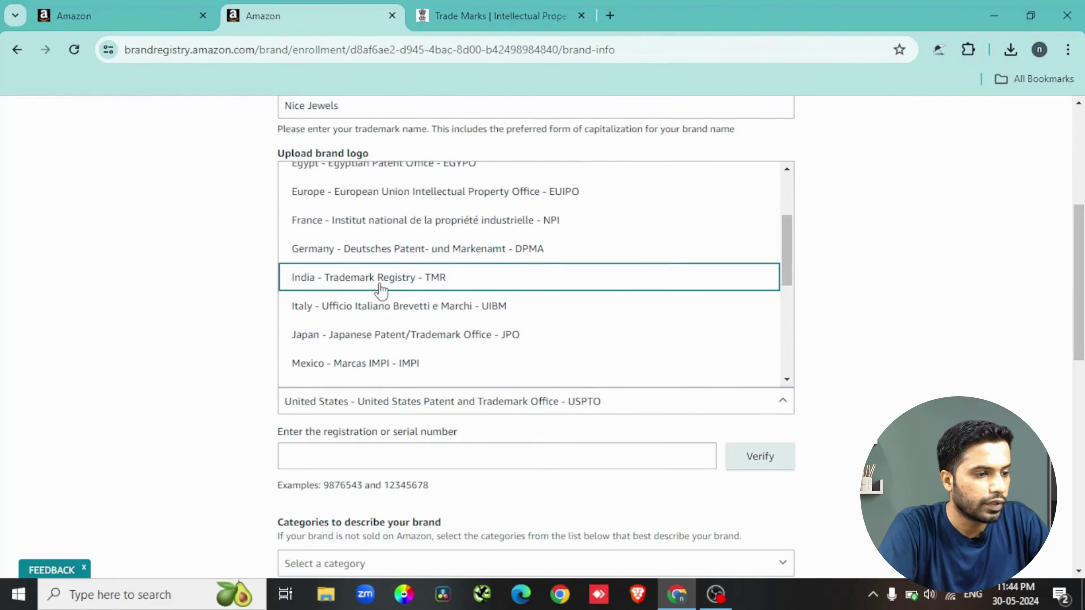
click(433, 284)
Enter the trademark registration number and verify it
scroll(485, 374, down, 1)
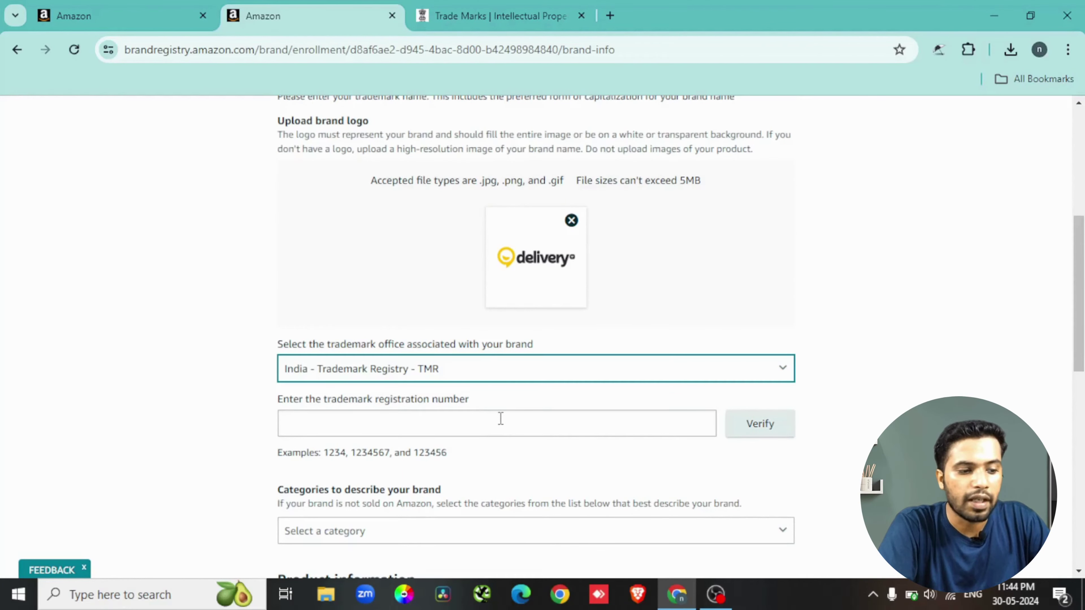
click(519, 419)
text(2775534)
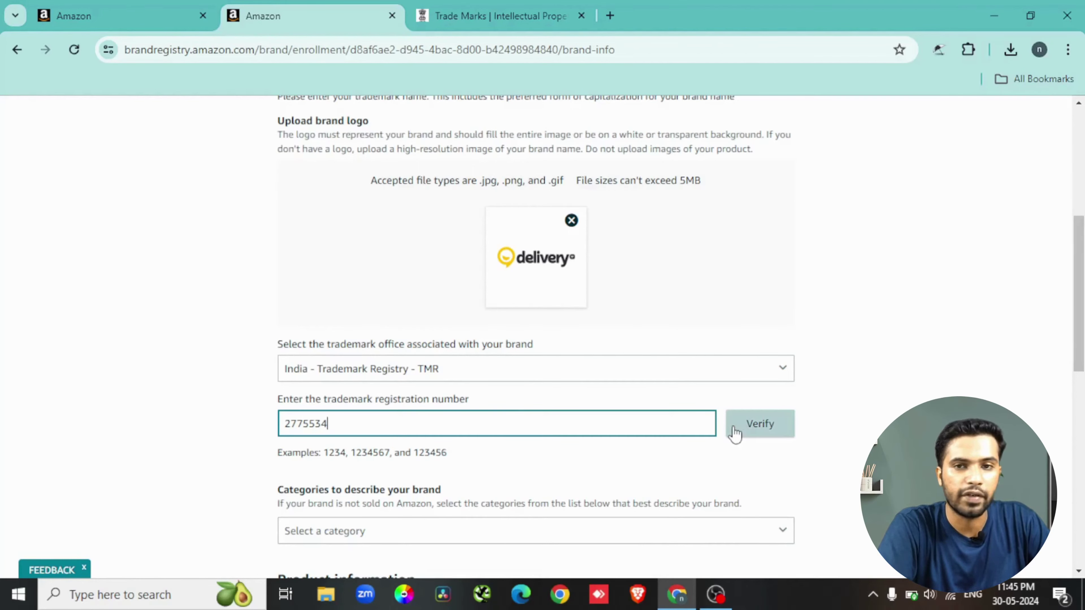
click(763, 424)
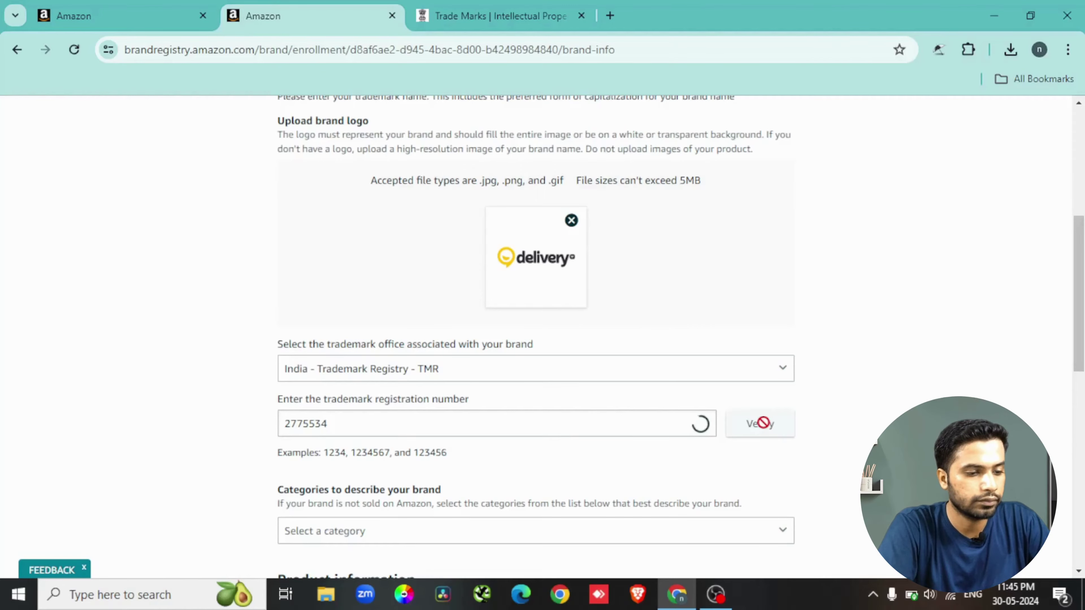
Examine the trademark status and trademark type options for the verified trademark
scroll(665, 412, down, 3)
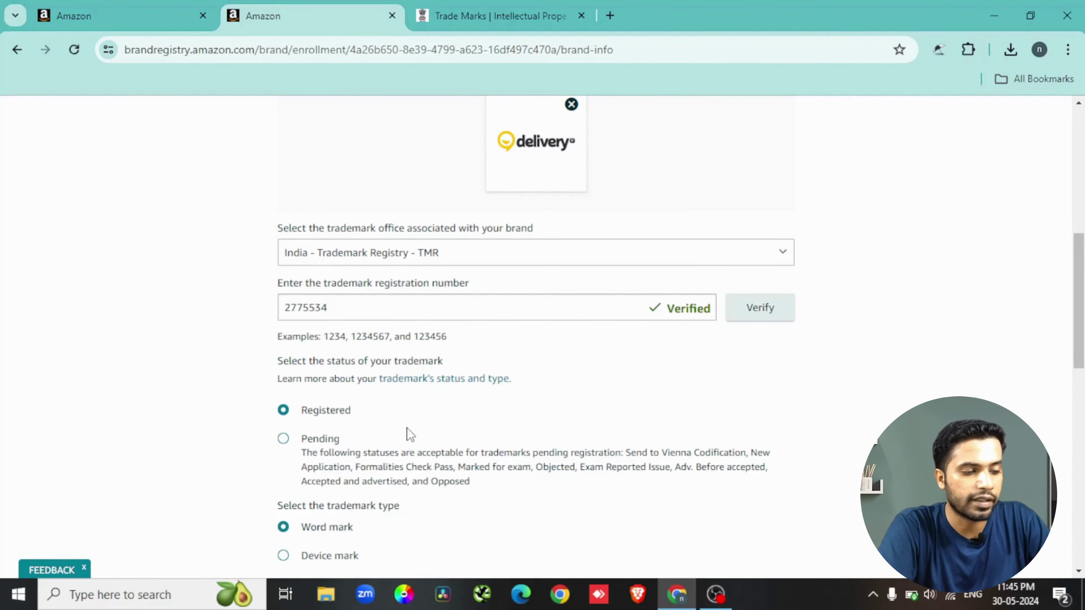
scroll(408, 435, down, 4)
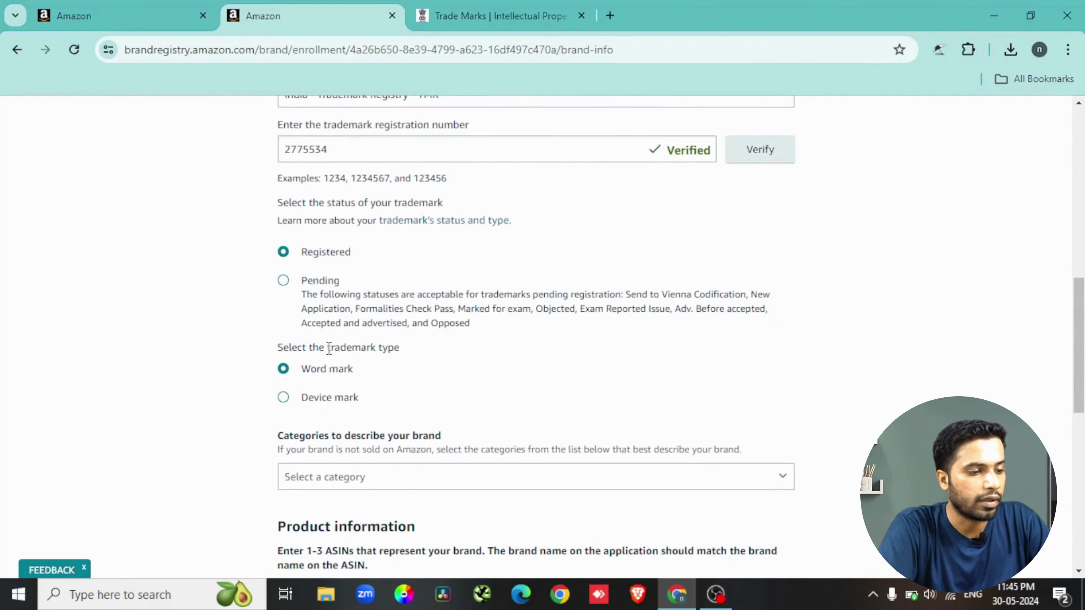
drag(331, 349, 398, 348)
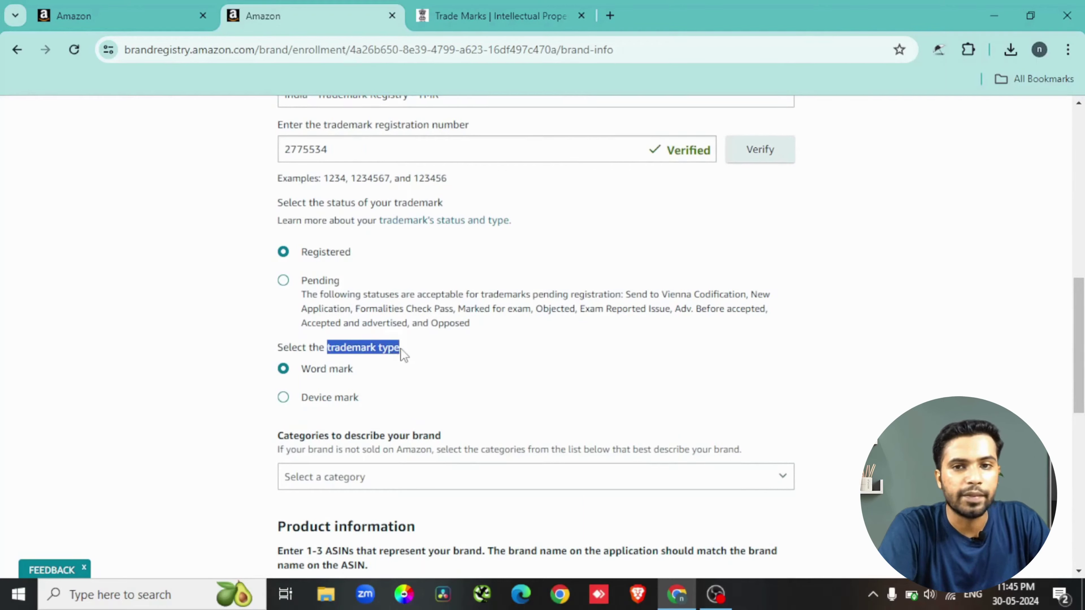
click(402, 349)
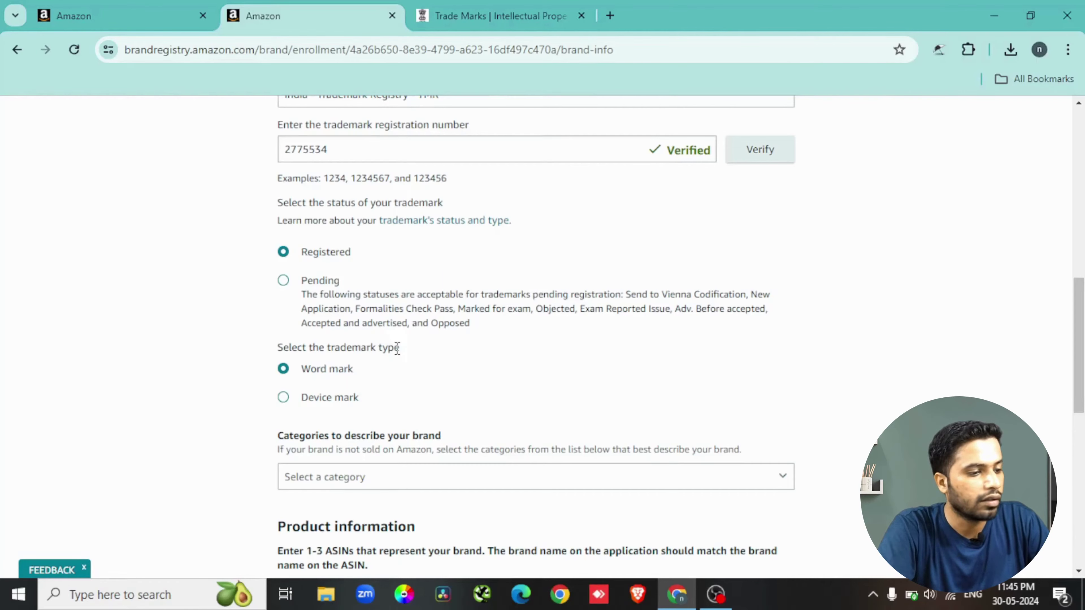
scroll(449, 362, down, 1)
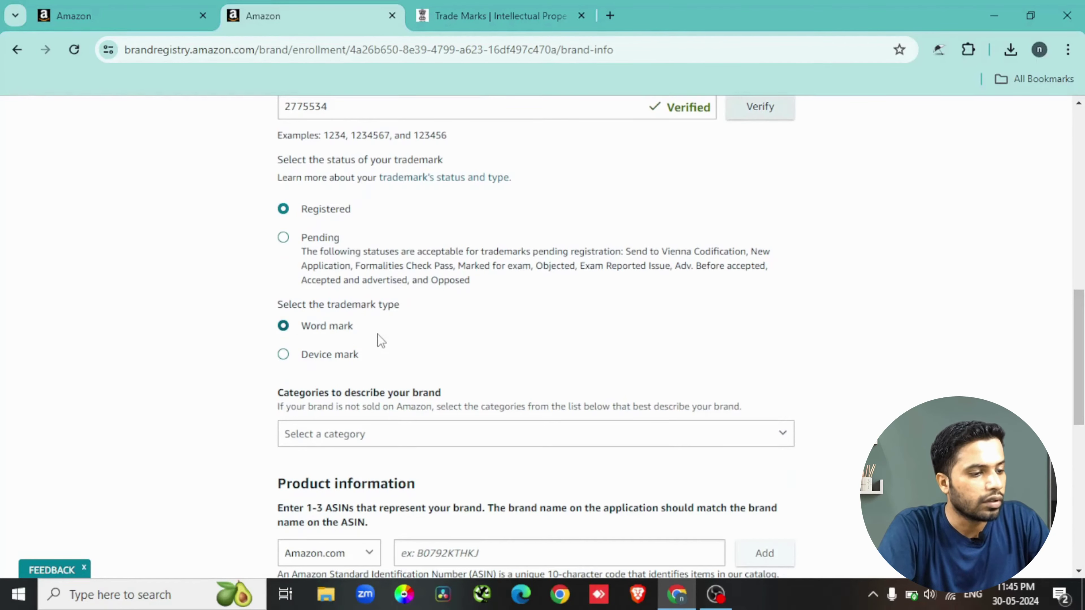
scroll(378, 335, down, 2)
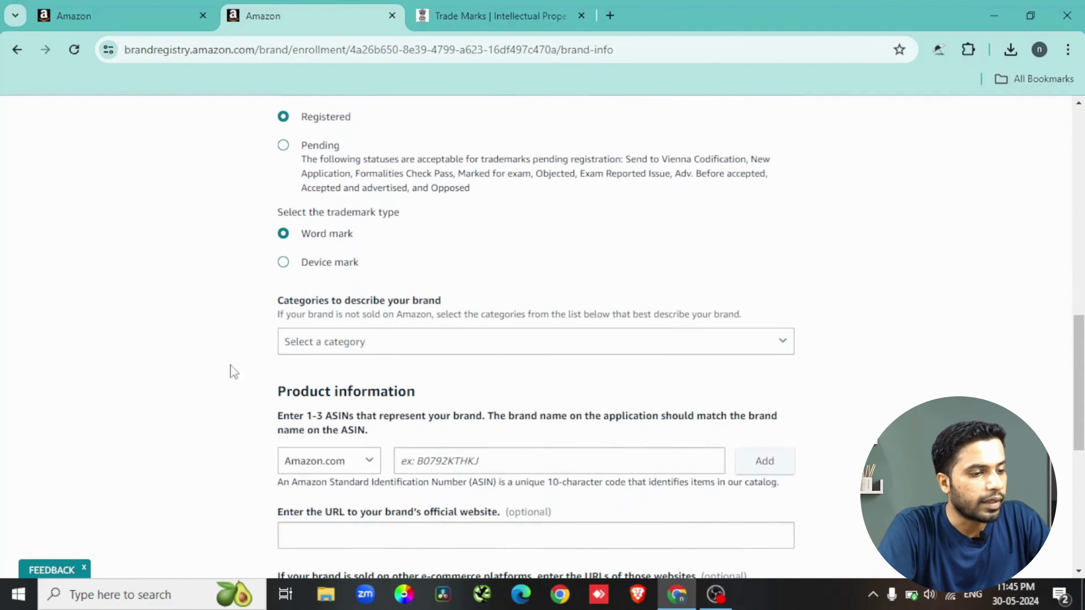
Select Jewelry as the category that describes the brand
scroll(474, 384, down, 1)
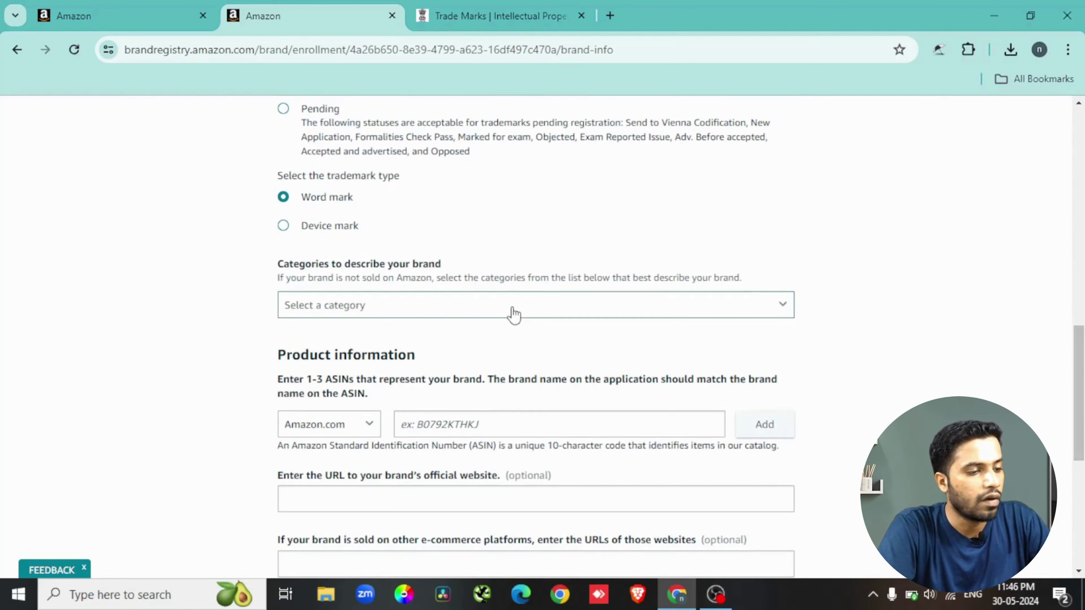
click(462, 313)
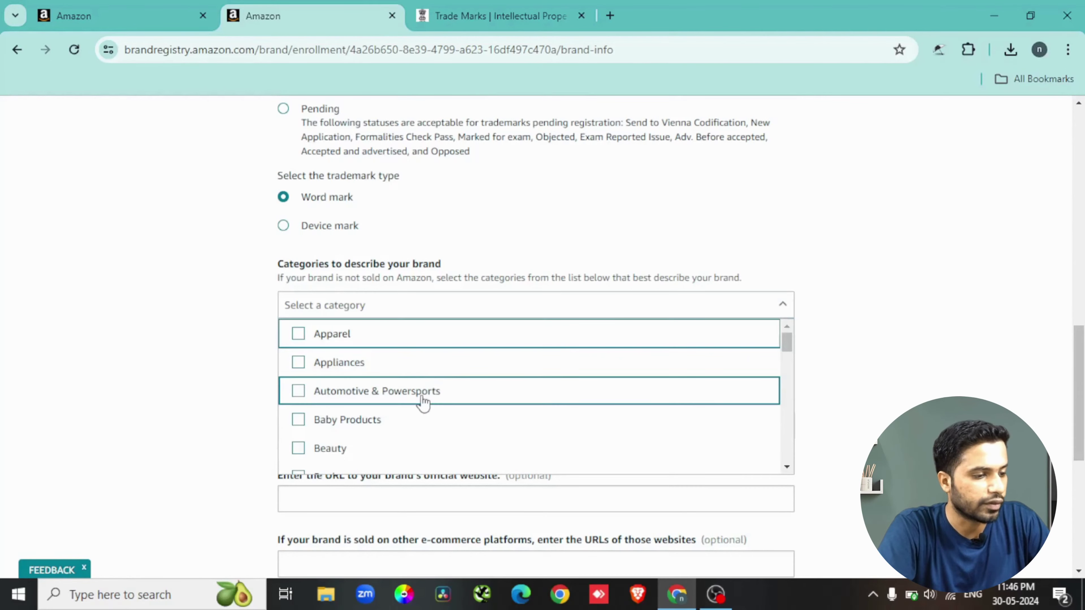
scroll(423, 403, down, 10)
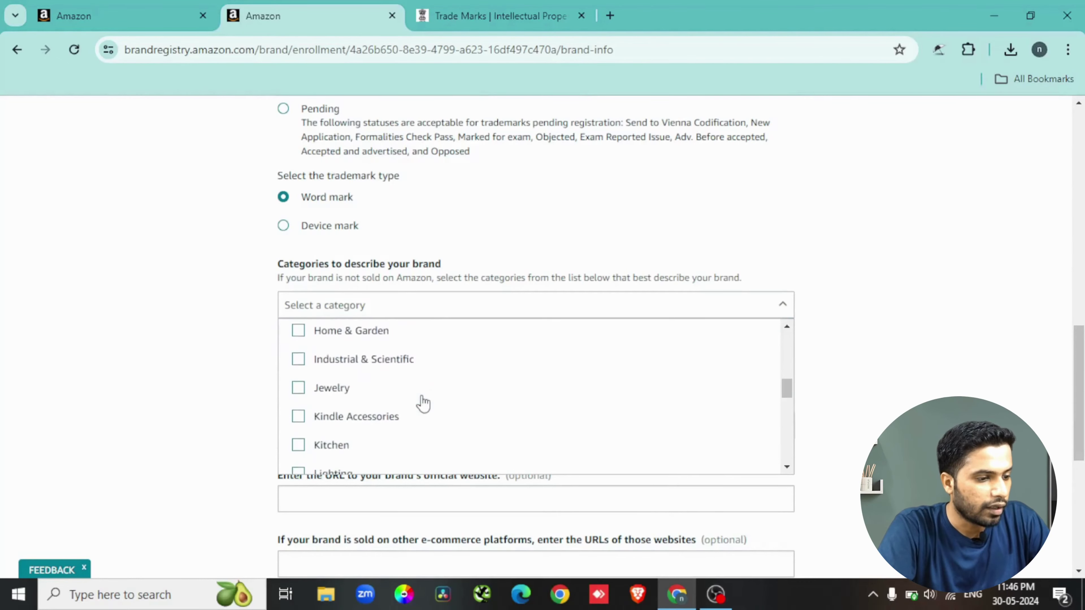
scroll(423, 402, down, 5)
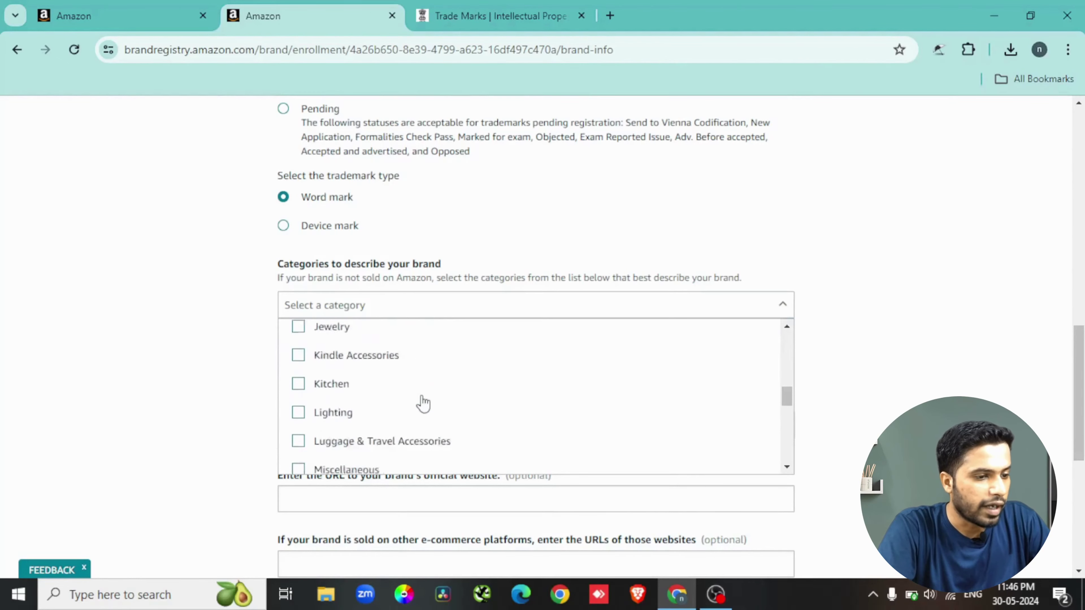
click(477, 307)
key(j)
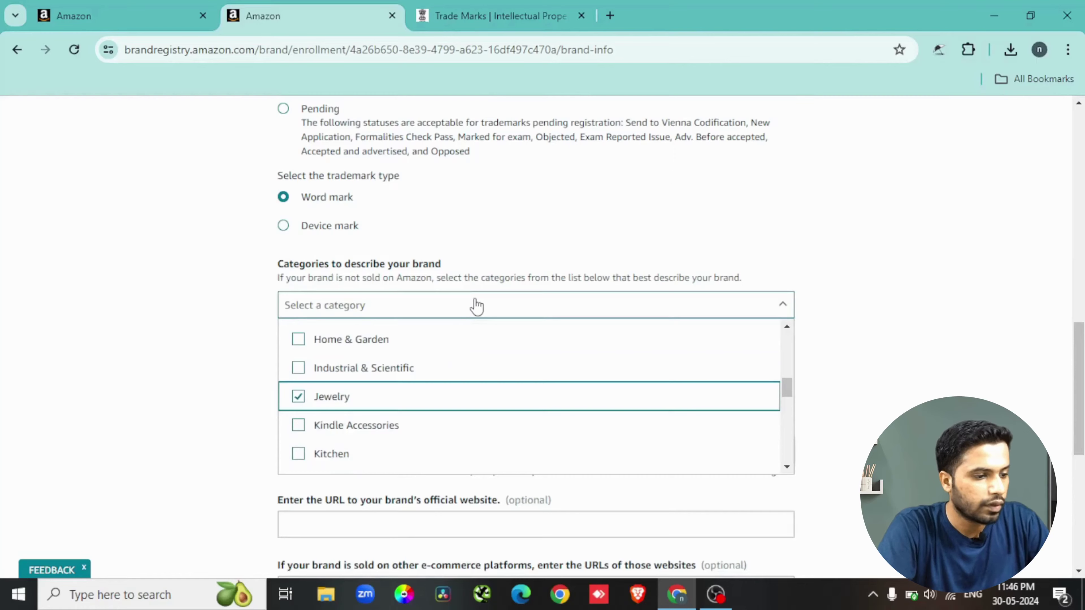
click(358, 400)
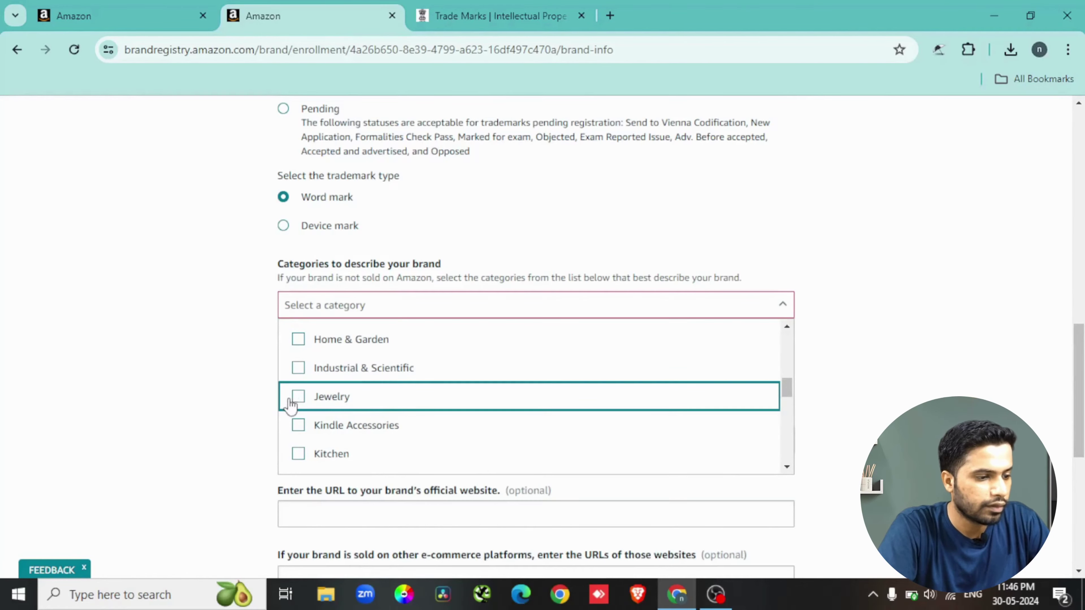
click(309, 397)
click(255, 394)
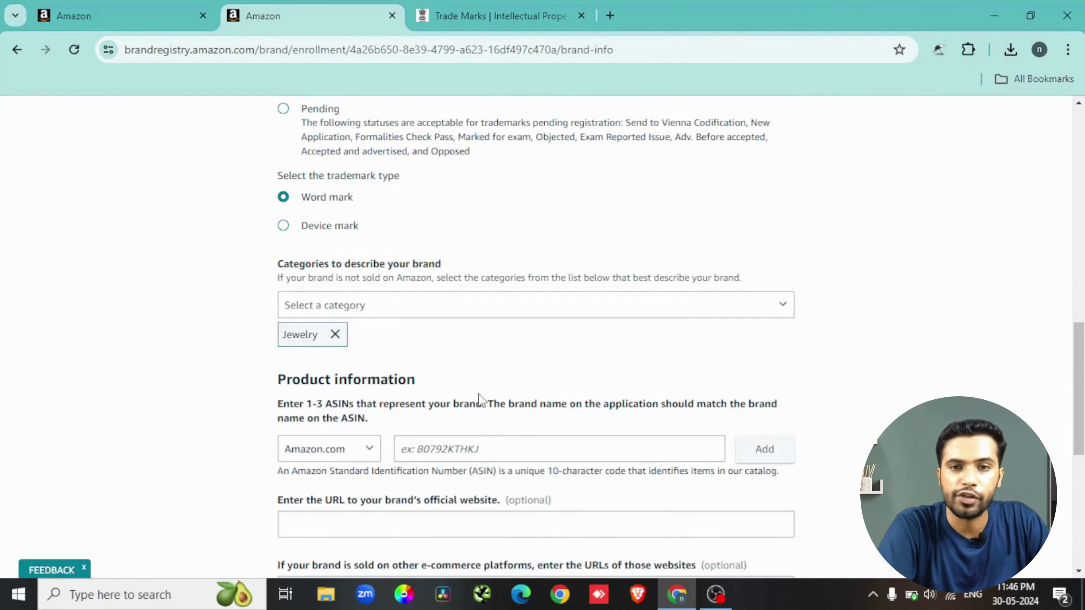
Examine the Amazon marketplace options offered for the product ASINs
scroll(480, 400, down, 2)
scroll(550, 392, down, 2)
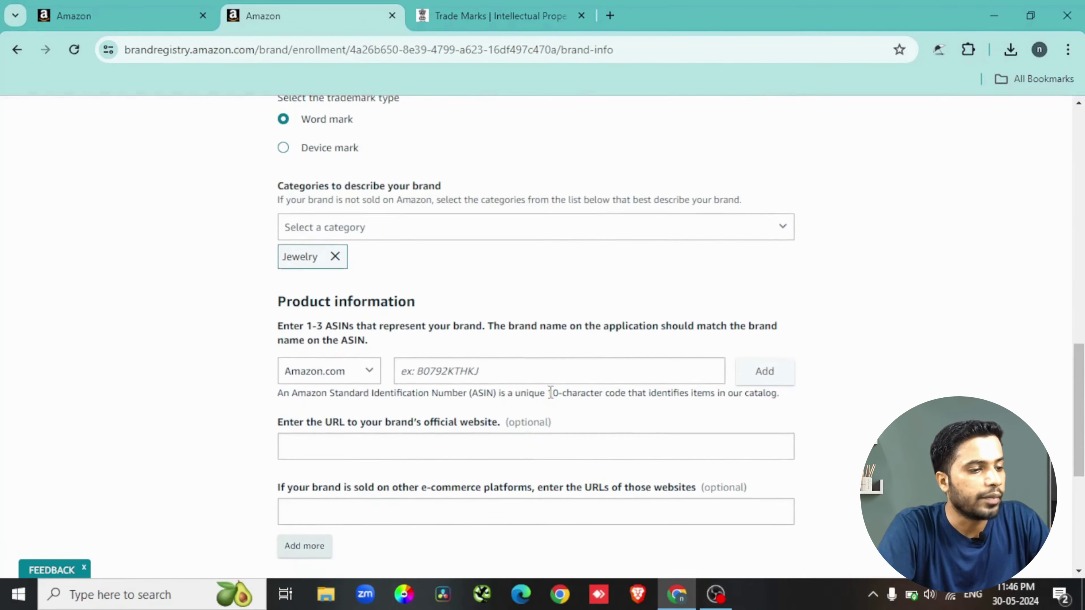
scroll(551, 391, down, 1)
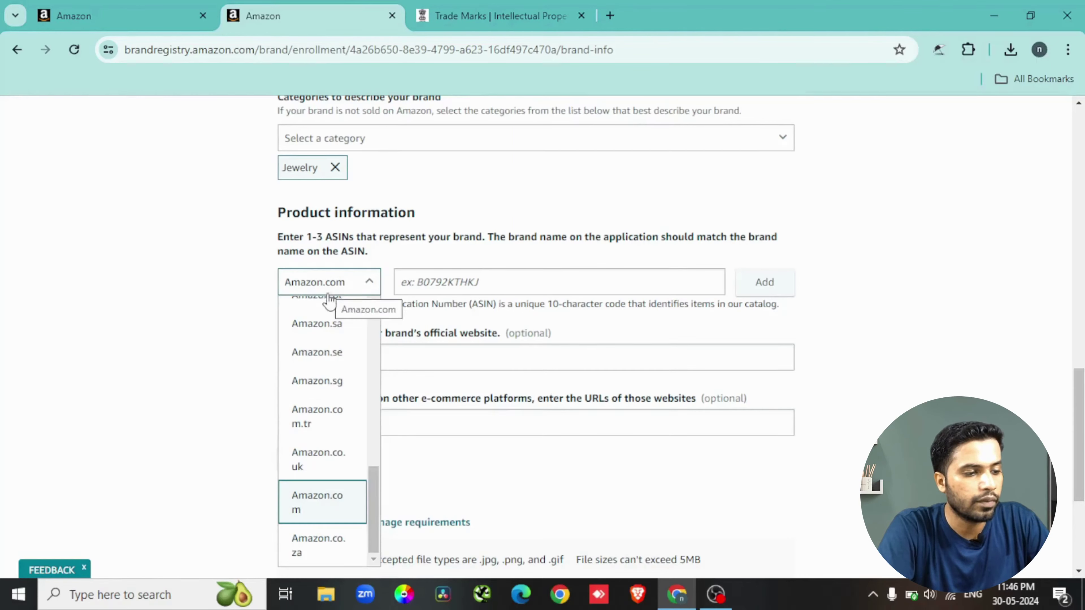
scroll(315, 380, up, 10)
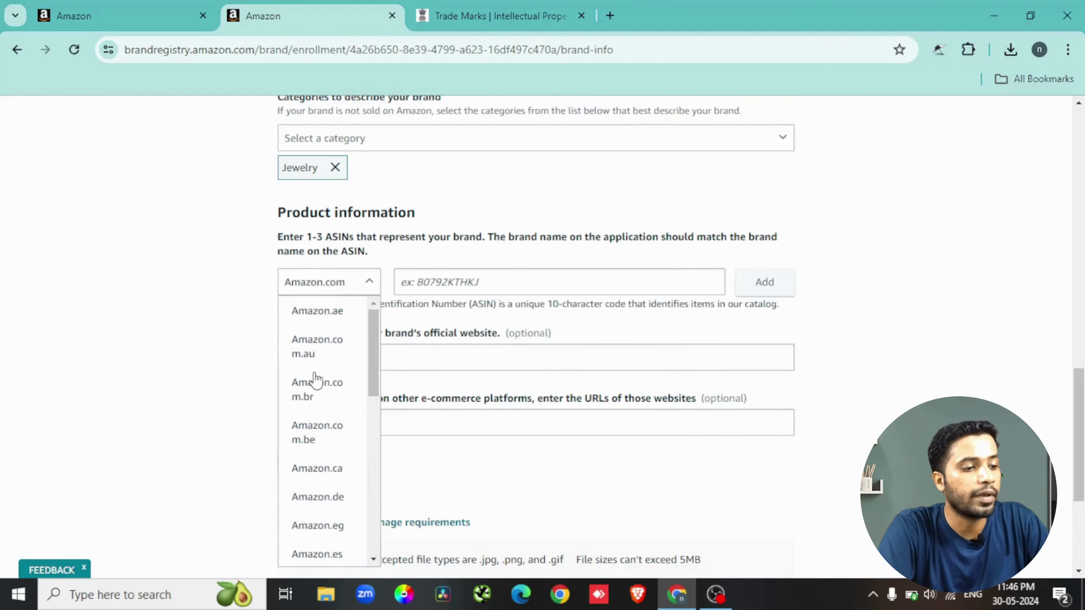
click(221, 395)
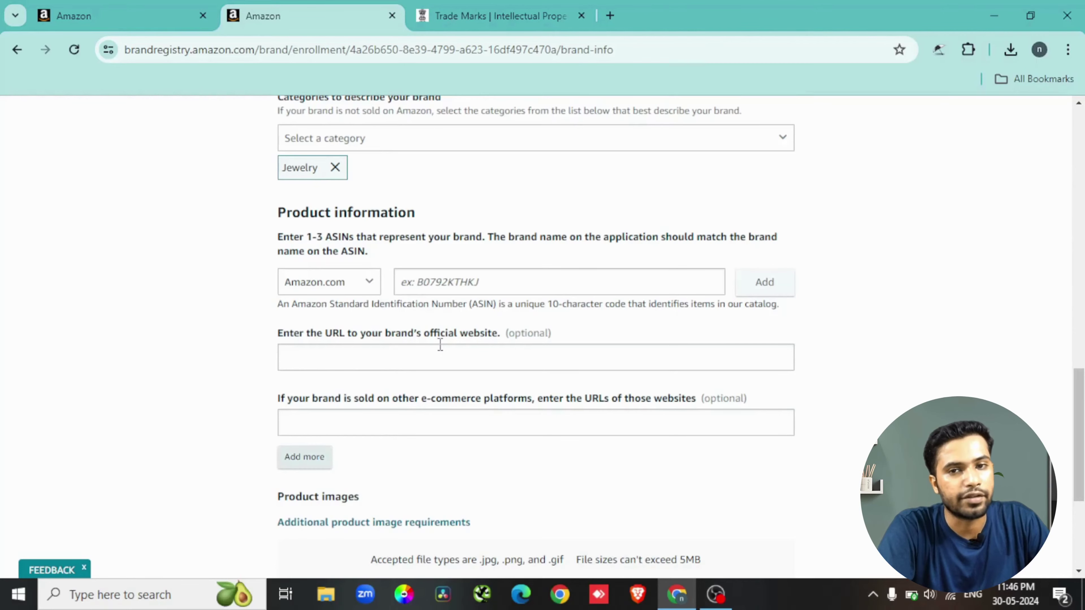
Enter nicejewels.com as the brand's official website and flipkart.com as the other e-commerce platform selling the brand
click(461, 363)
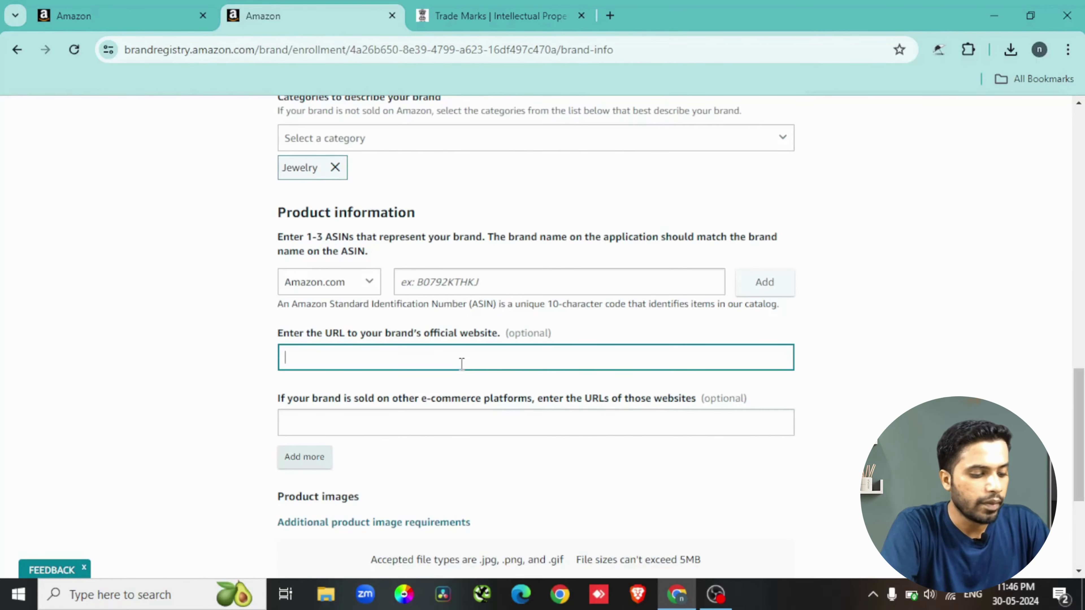
text(ni)
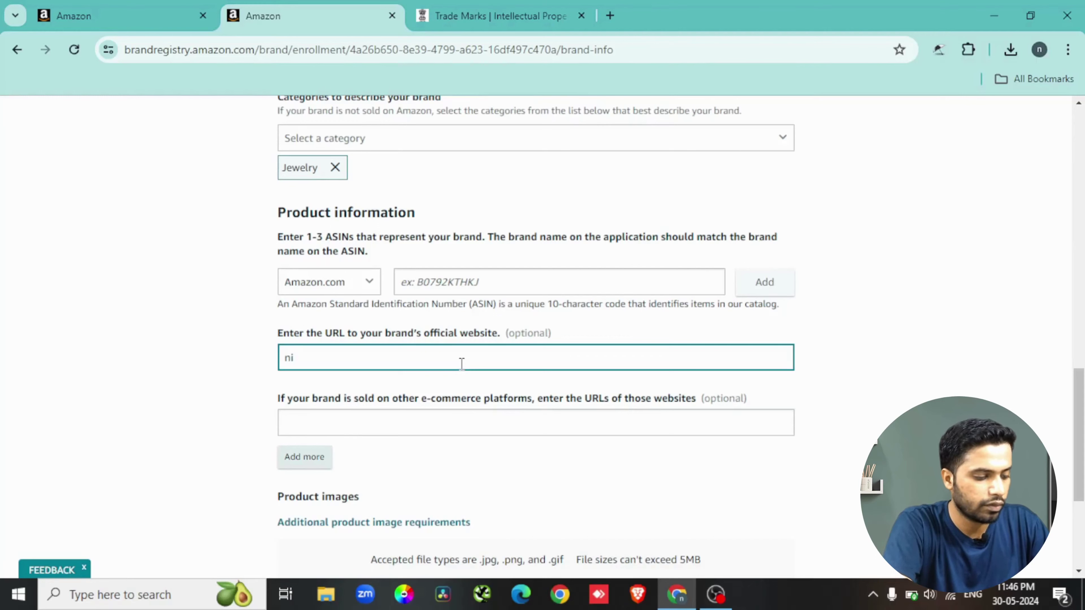
text(cejewel)
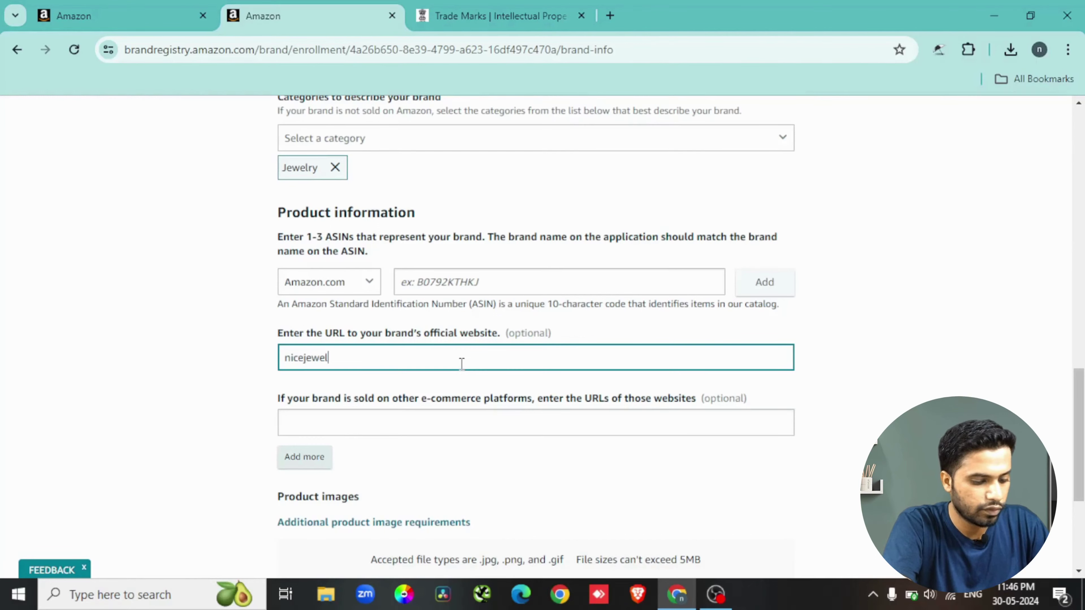
text(s.com)
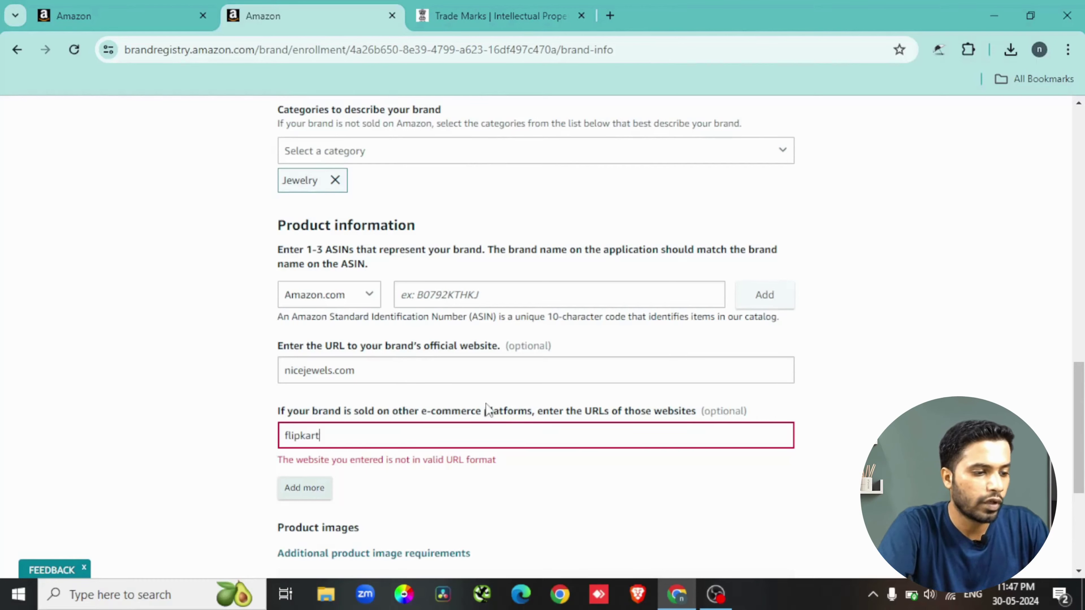
text(.com)
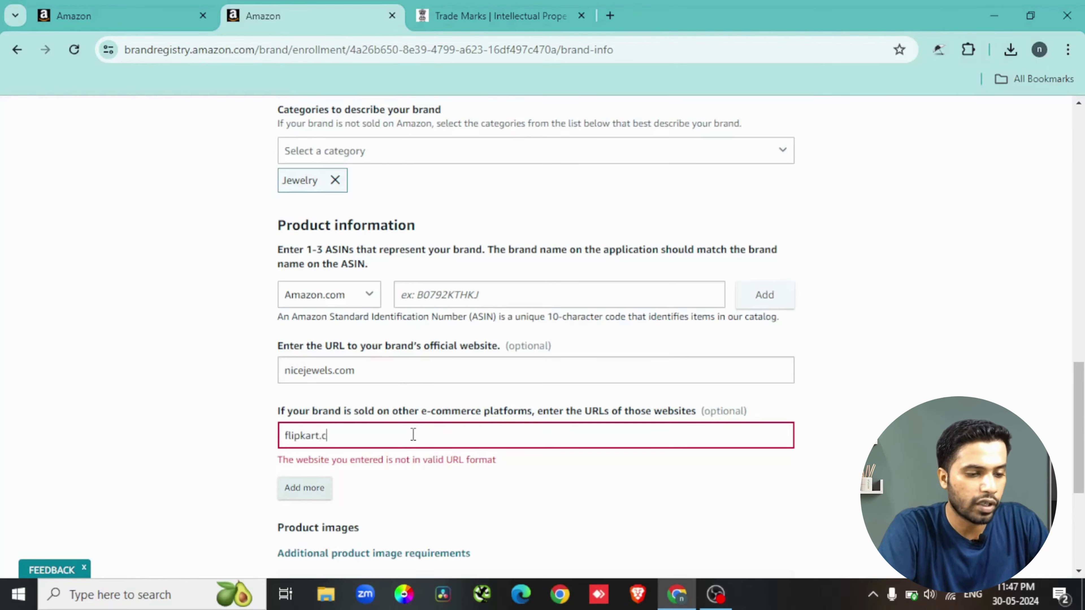
click(490, 476)
Upload the paired diamond rings photo and "emerald-ring-luxury-diamond-preview (1).jpg" as product images, and proceed to the business information
scroll(490, 476, down, 3)
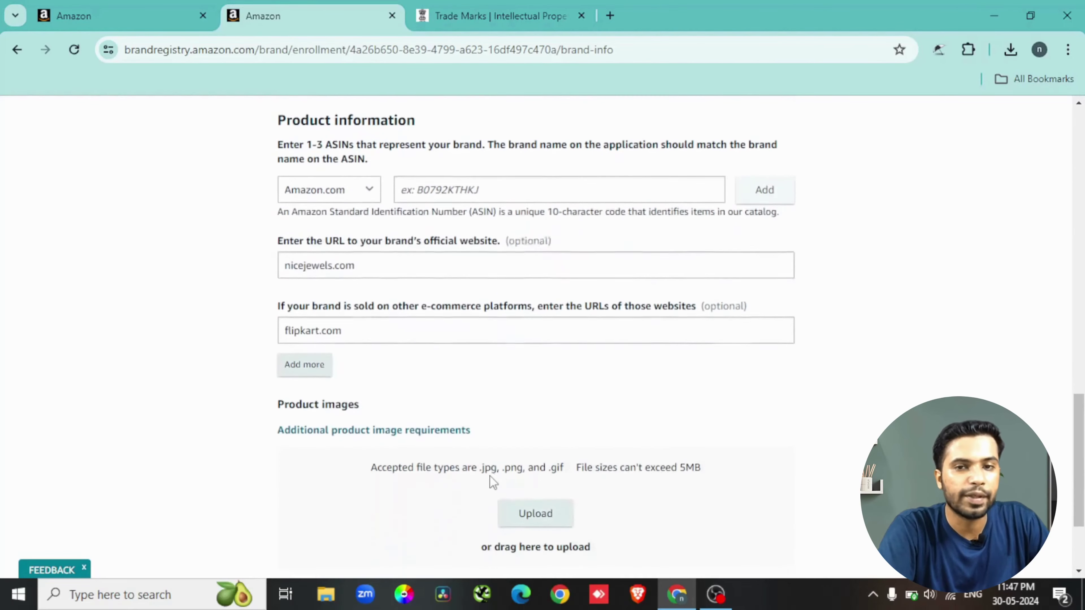
scroll(588, 467, down, 2)
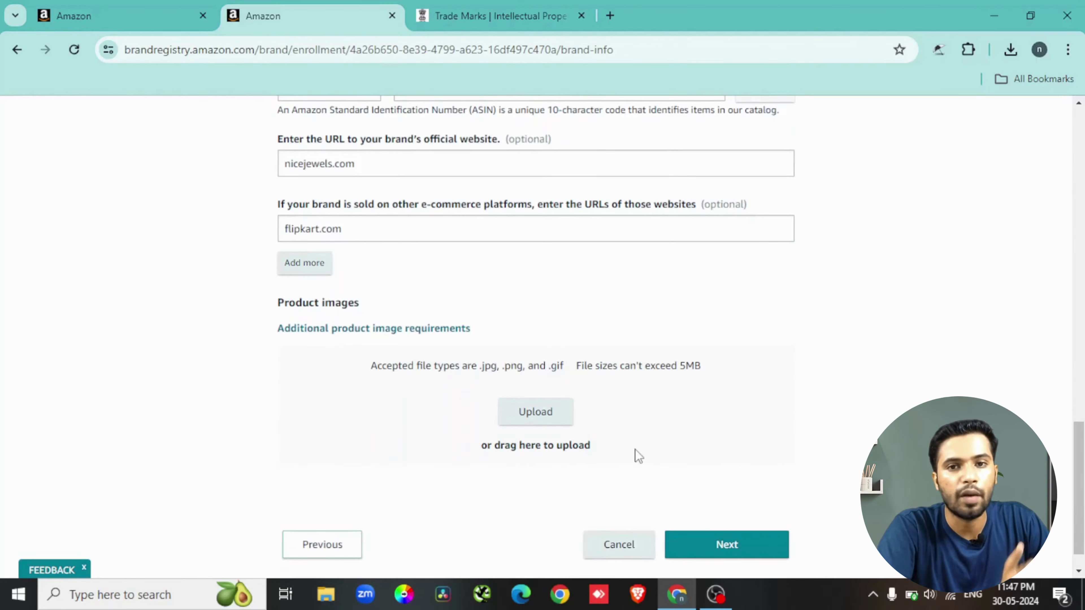
scroll(636, 450, up, 1)
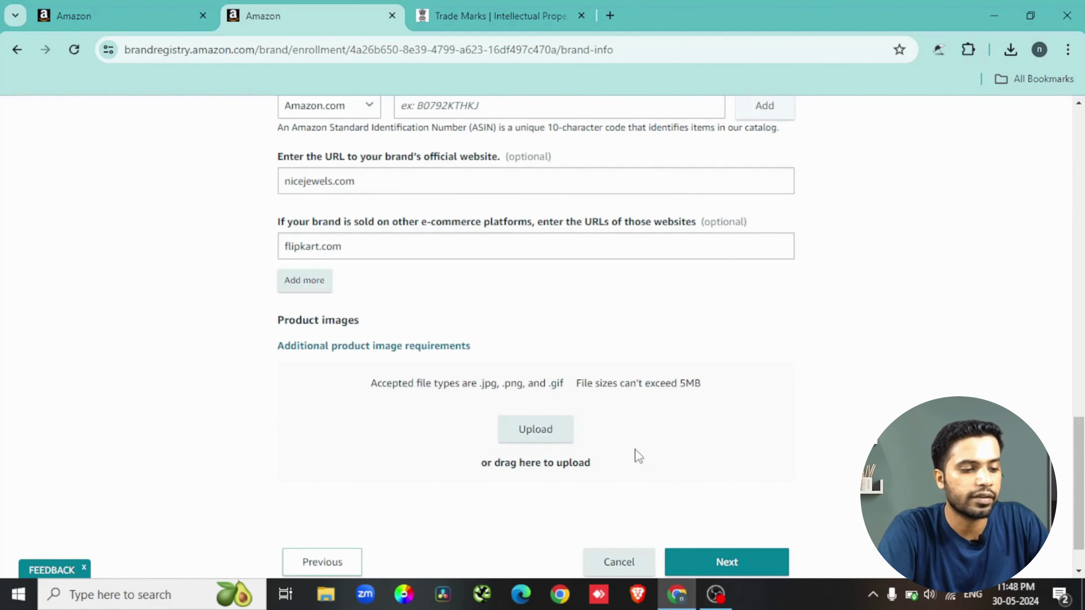
click(538, 425)
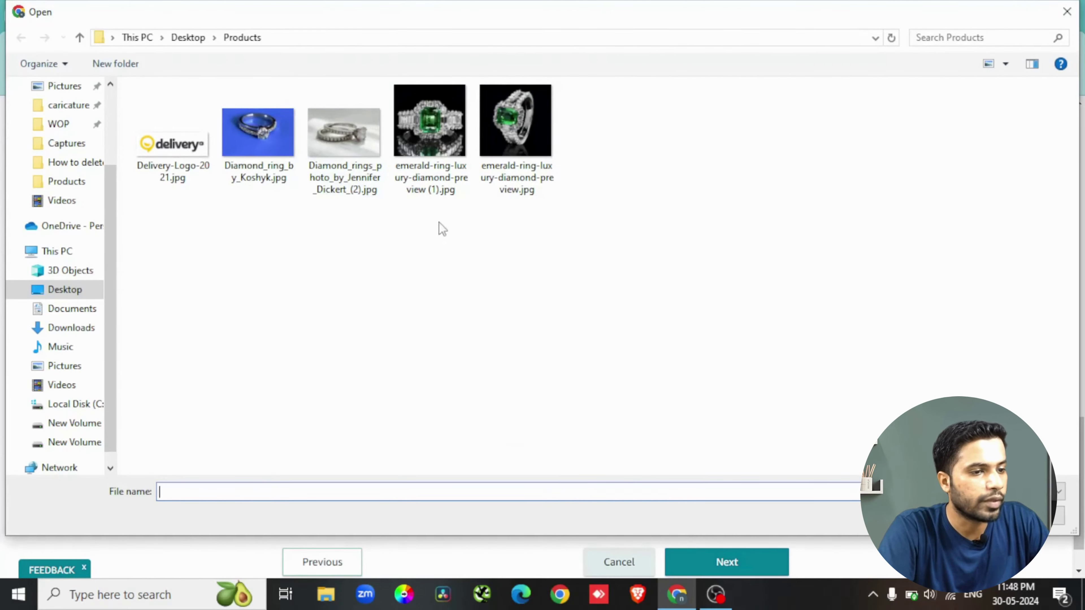
drag(348, 242, 407, 155)
key(Return)
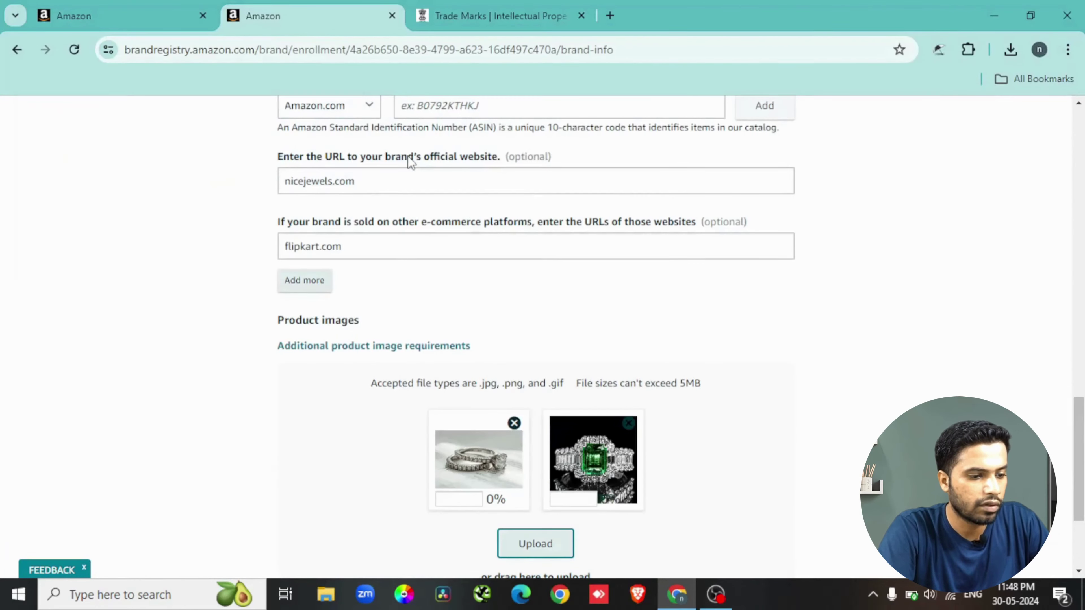
scroll(618, 321, down, 3)
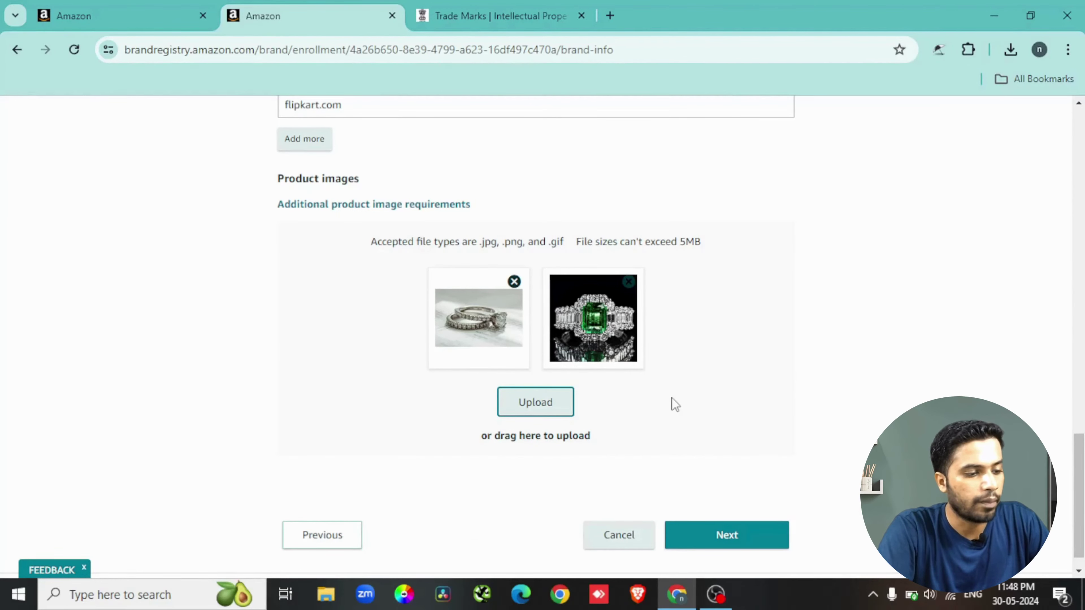
scroll(671, 444, down, 1)
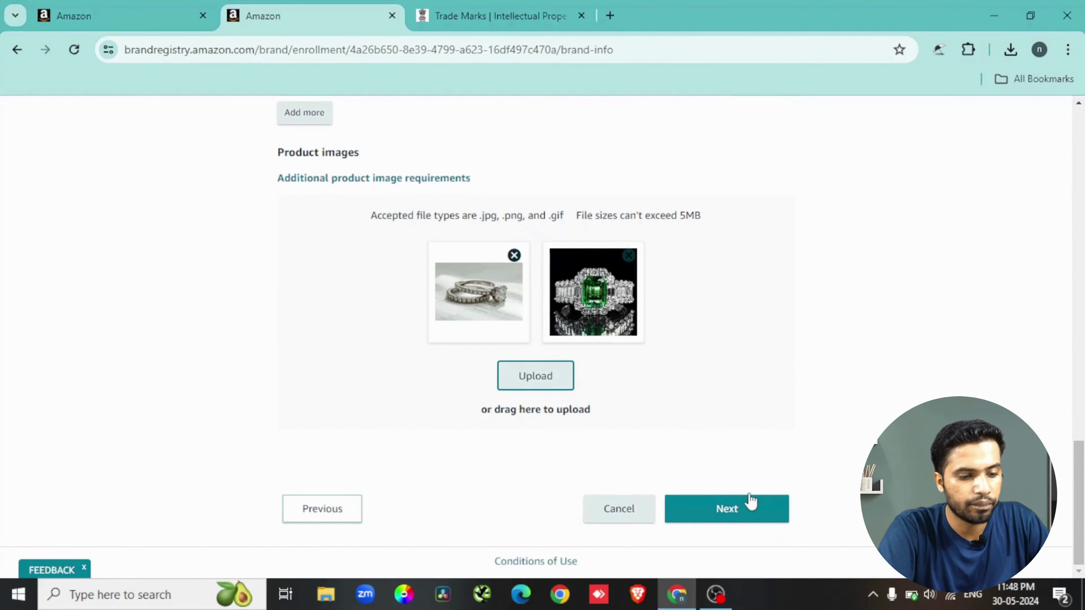
click(736, 516)
Declare a Seller relationship with the first listed selling account managing the brand, and proceed to the manufacturing and distribution information
scroll(674, 321, up, 1)
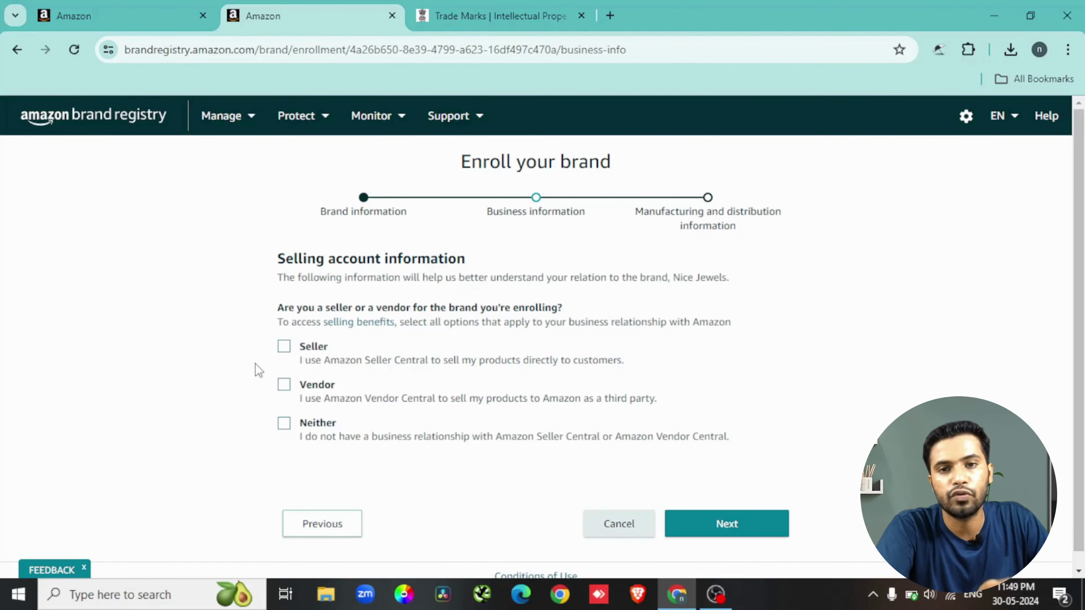
click(315, 355)
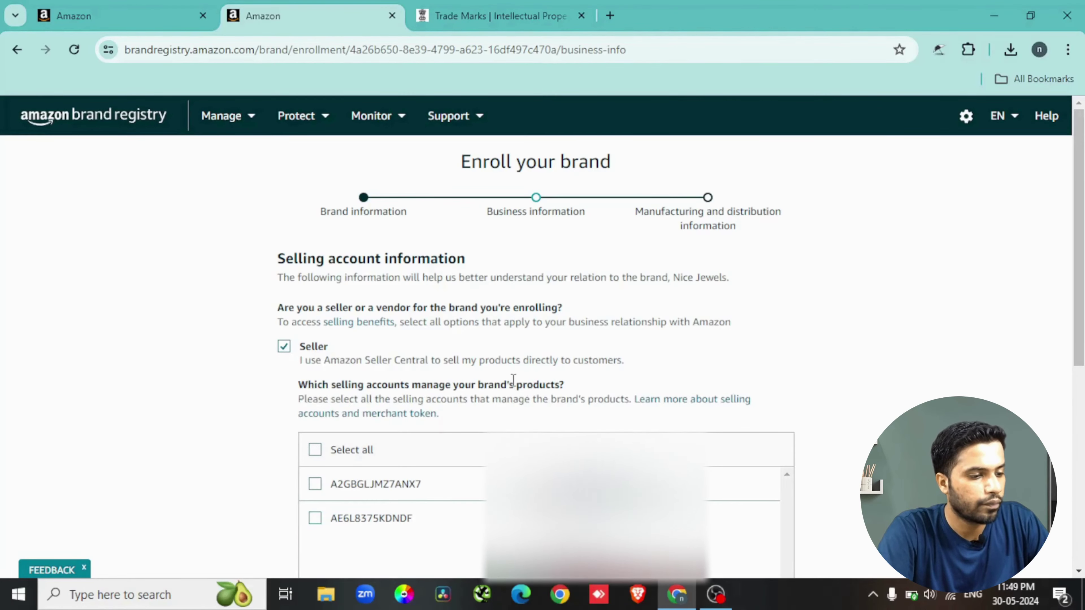
scroll(314, 355, down, 2)
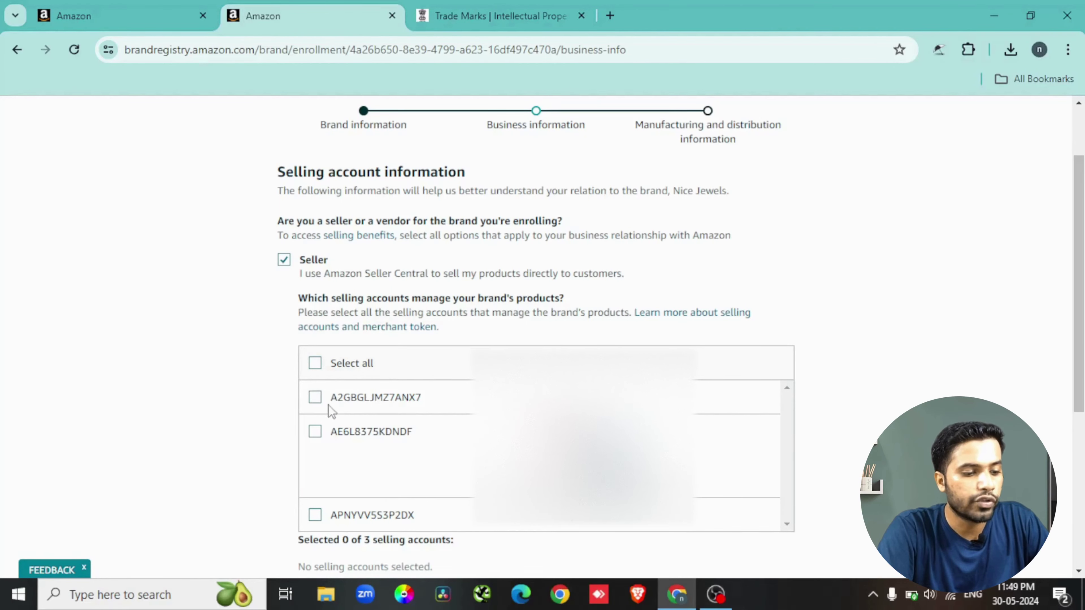
scroll(335, 412, down, 1)
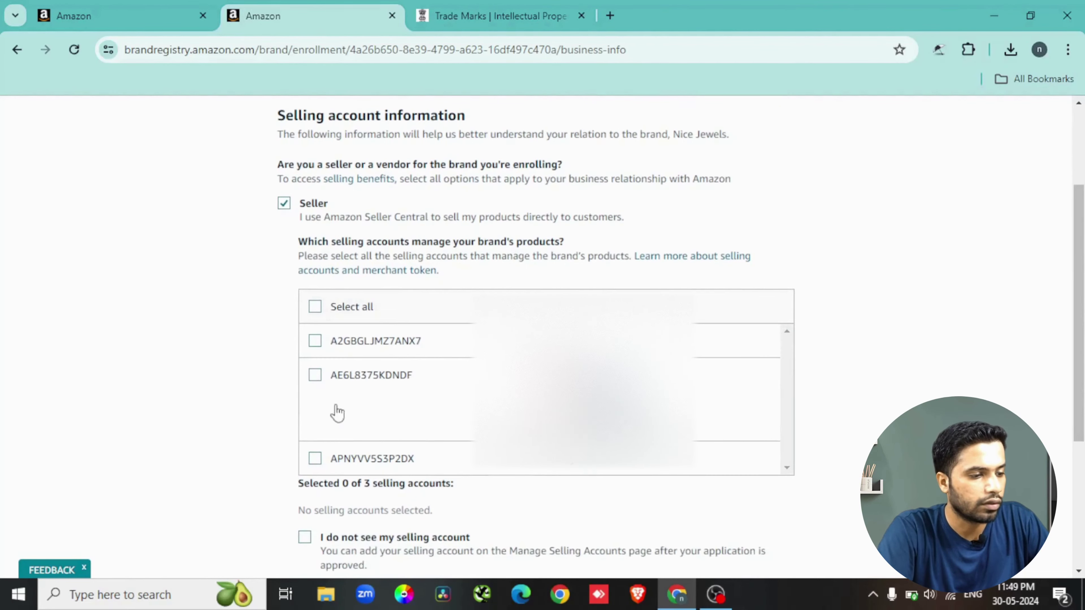
click(315, 342)
scroll(387, 356, down, 3)
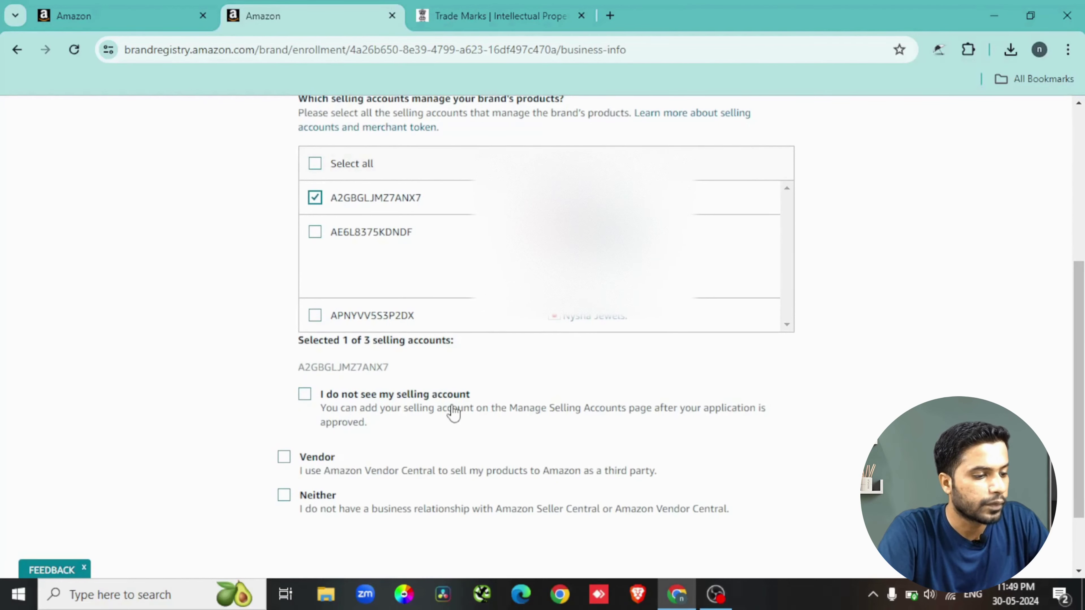
scroll(595, 435, down, 2)
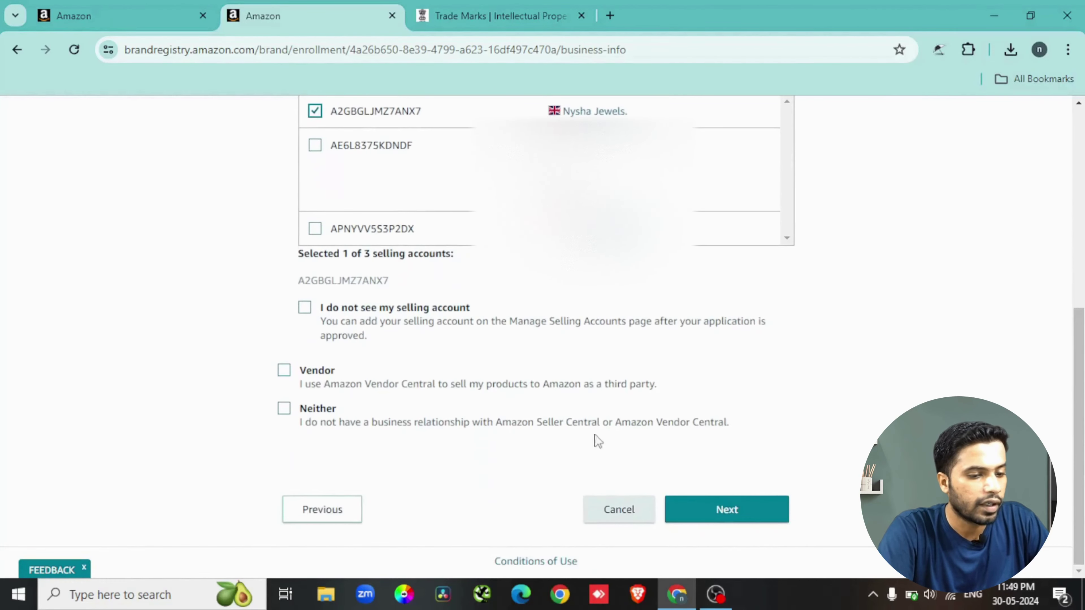
click(725, 510)
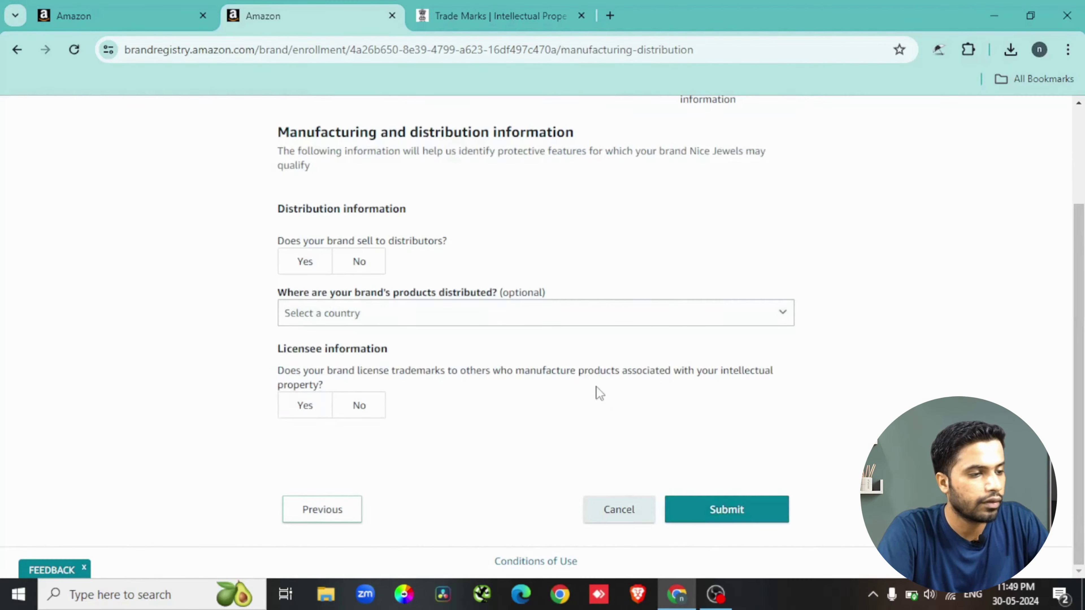
Answer No to whether the brand sells to distributors
scroll(597, 386, up, 2)
scroll(597, 387, up, 1)
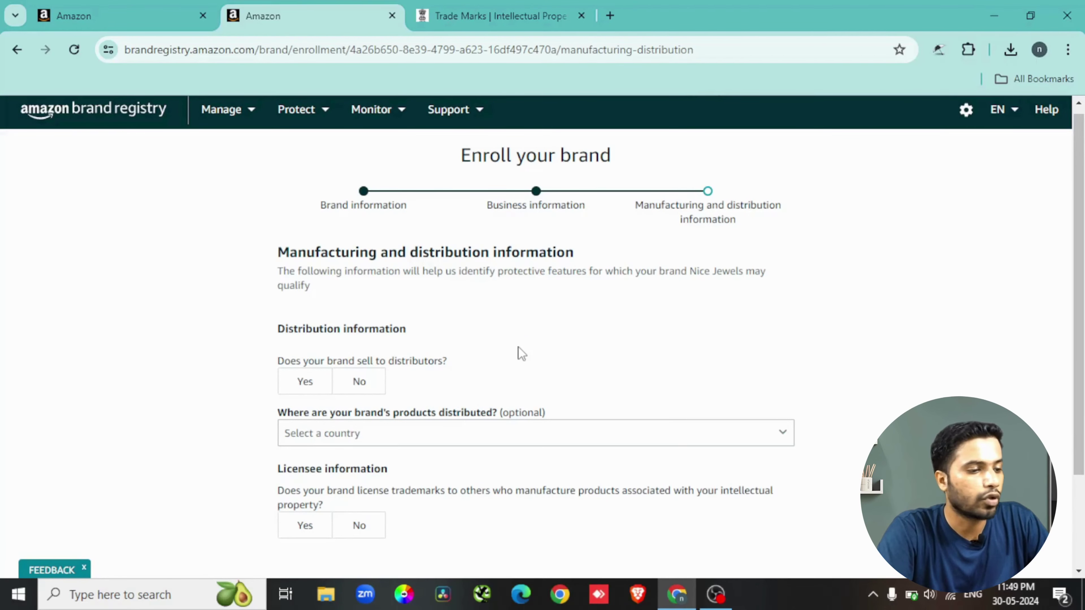
scroll(519, 354, down, 1)
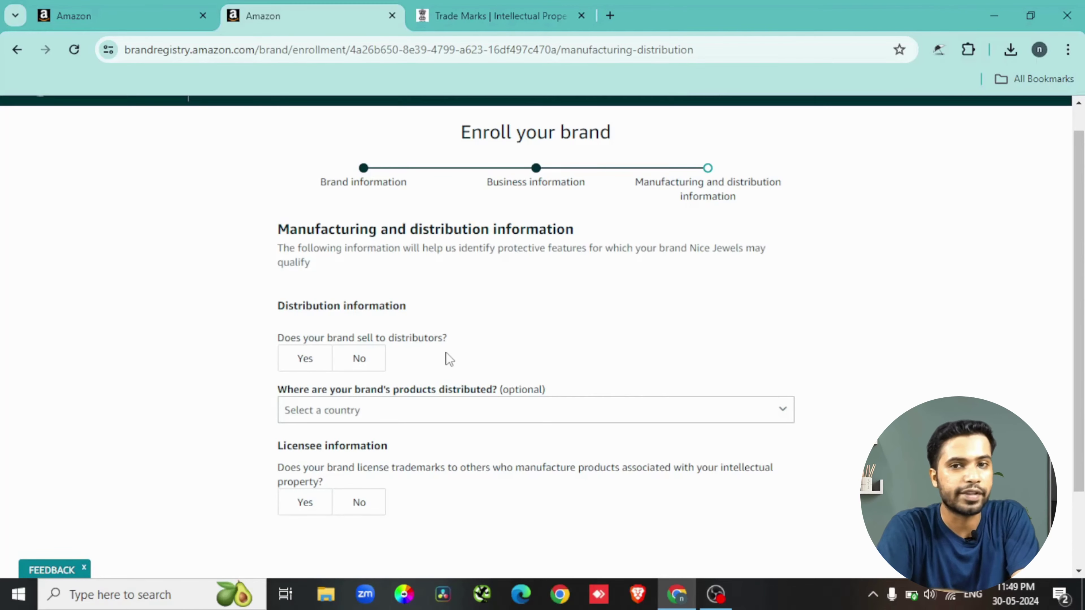
click(368, 367)
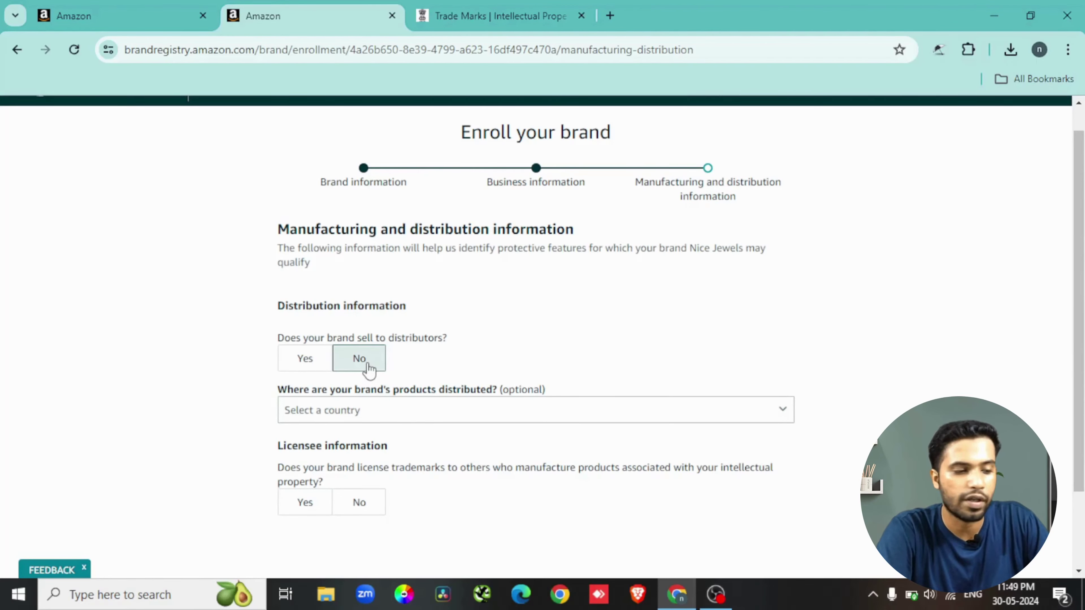
click(369, 369)
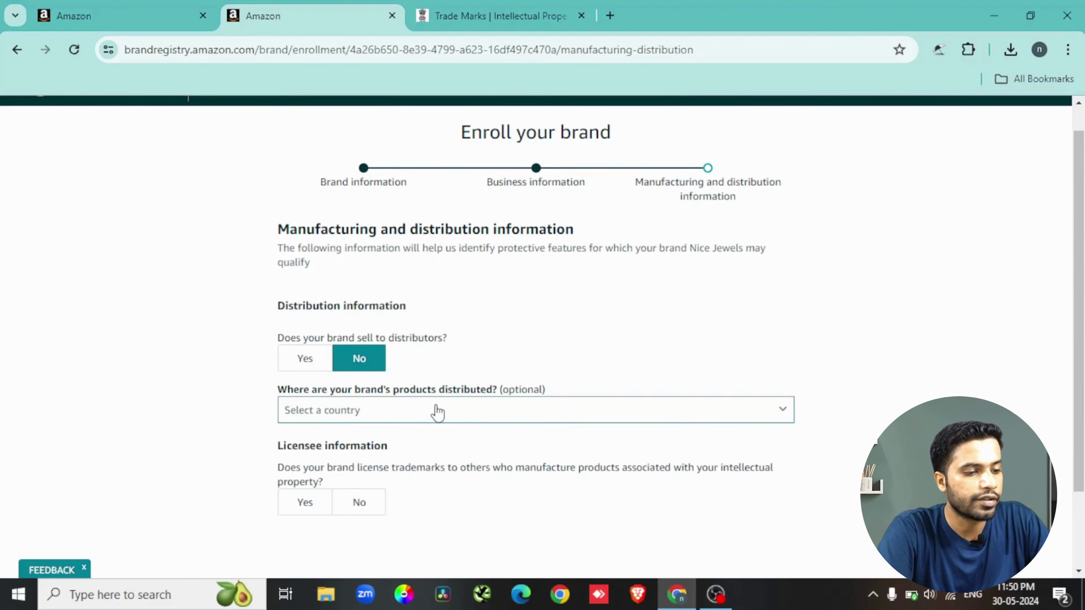
Set India as the country where the brand's products are distributed
click(504, 411)
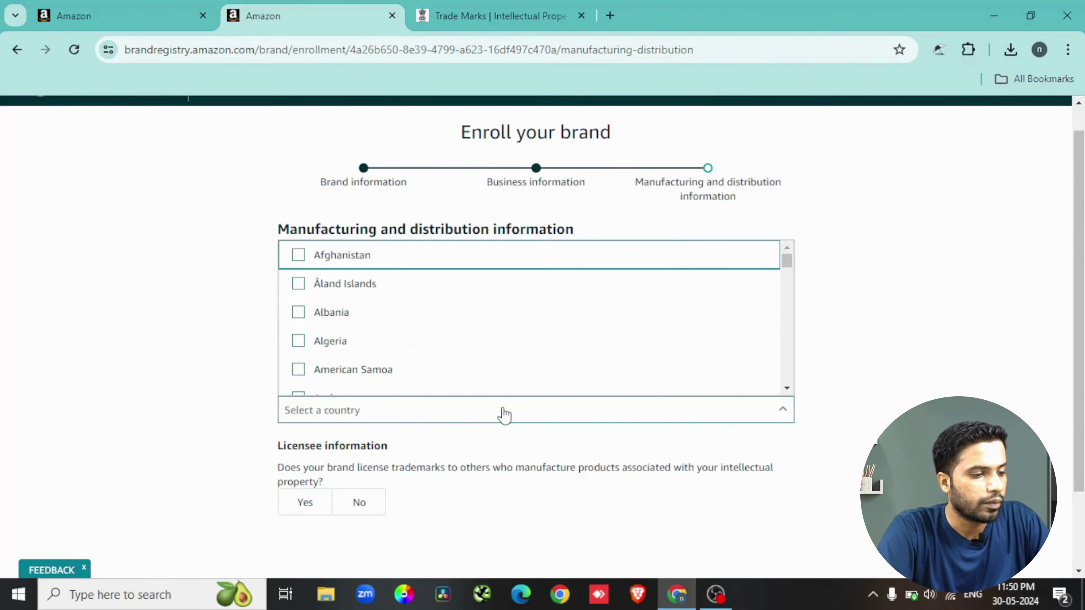
click(370, 421)
key(i)
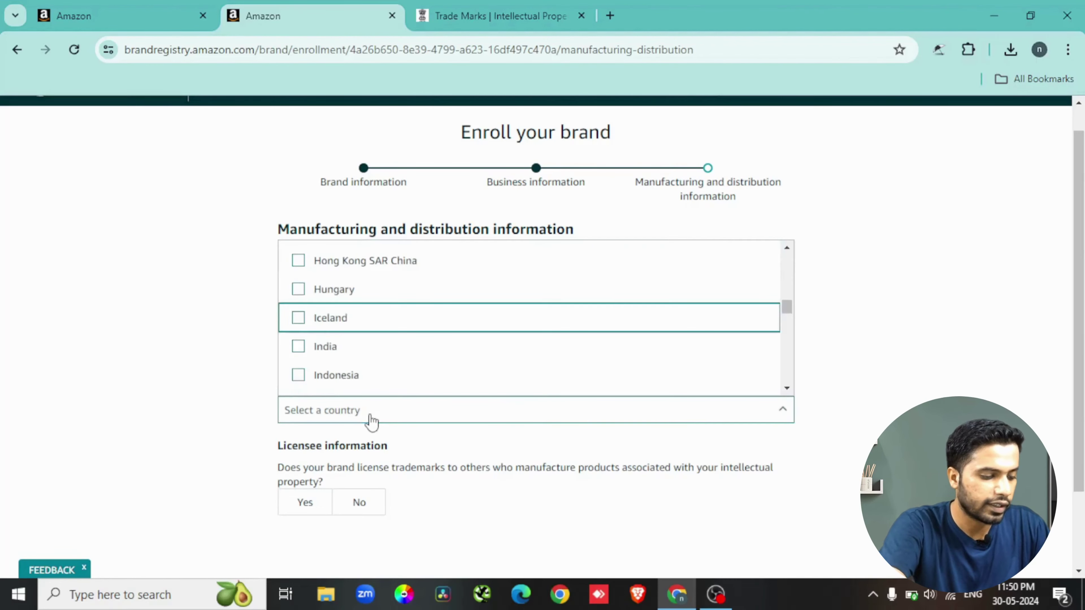
key(n)
click(340, 346)
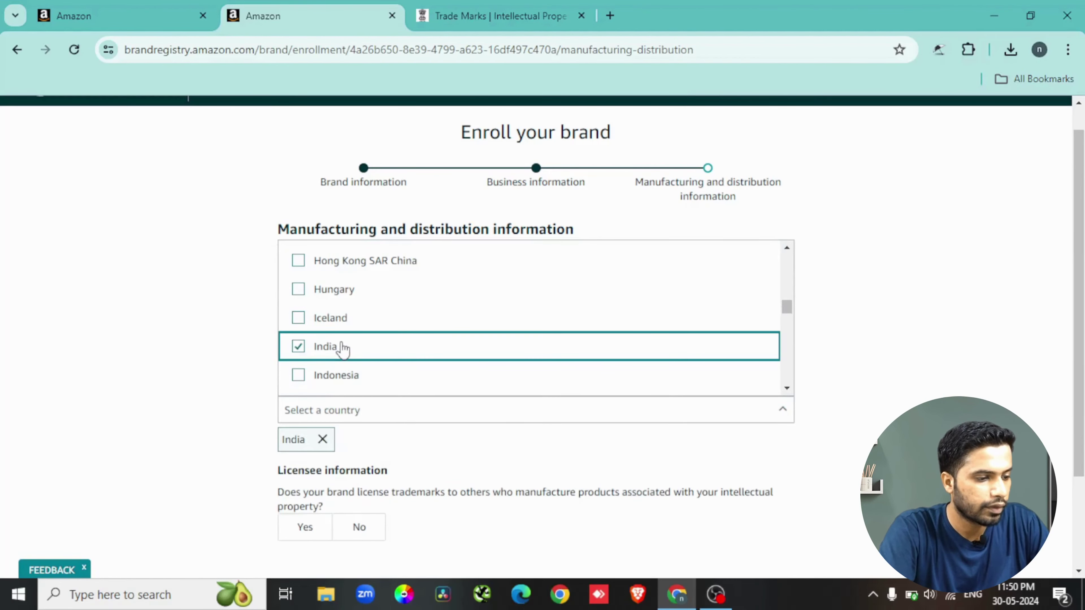
scroll(543, 448, down, 3)
click(551, 404)
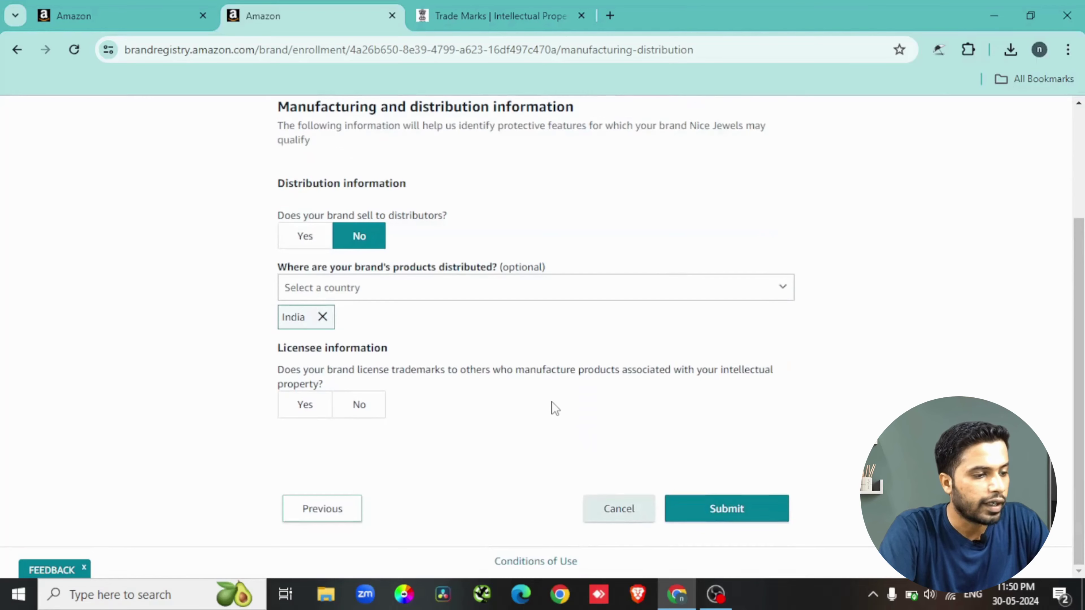